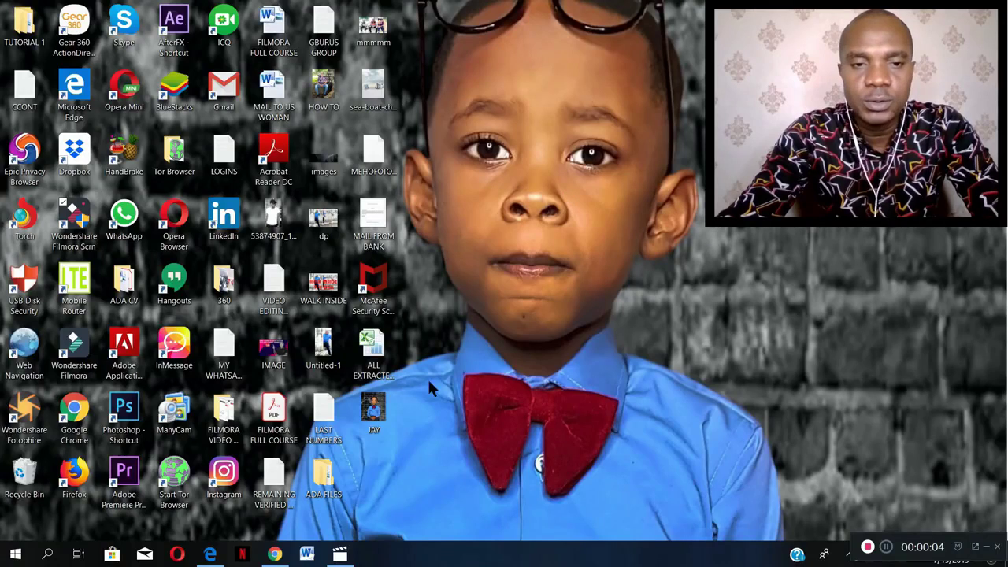
- Open the ALL EXTRACTED CONTACTS workbook, review its name column and two phone number columns, and return to the desktop
{"action": "double_click", "coordinate": [378, 364]}
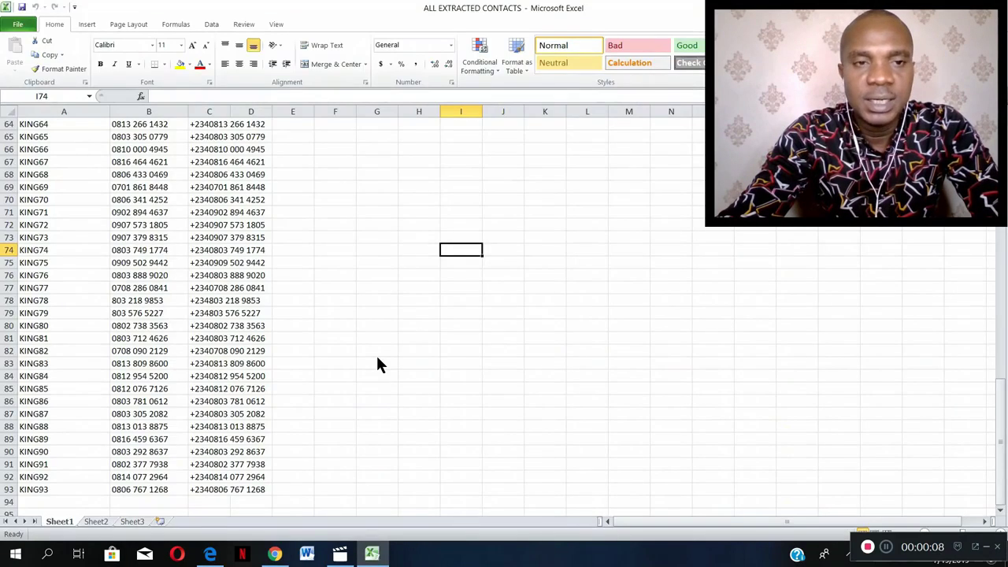
{"action": "scroll", "coordinate": [205, 178], "scroll_direction": "up", "scroll_amount": 7}
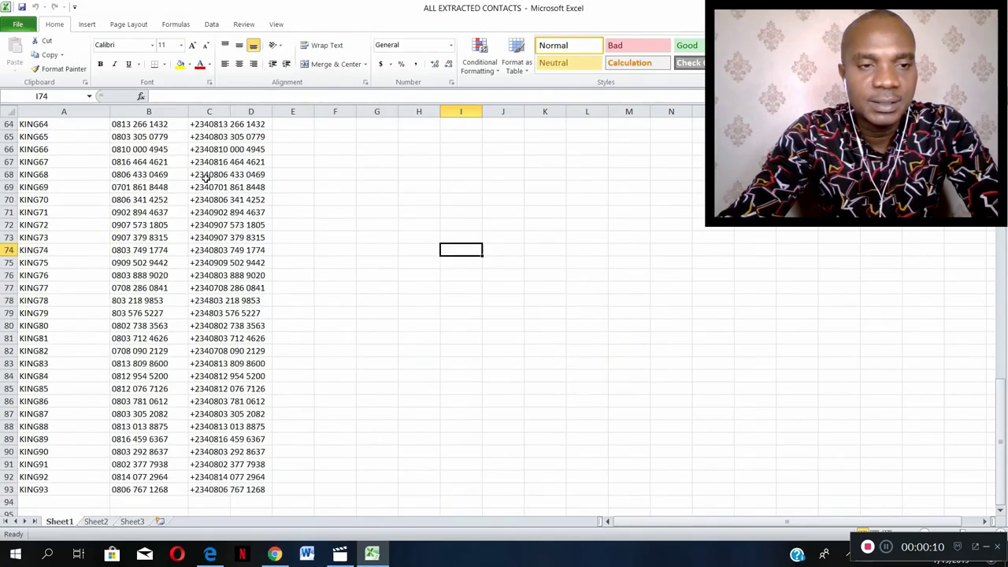
{"action": "scroll", "coordinate": [205, 178], "scroll_direction": "up", "scroll_amount": 1}
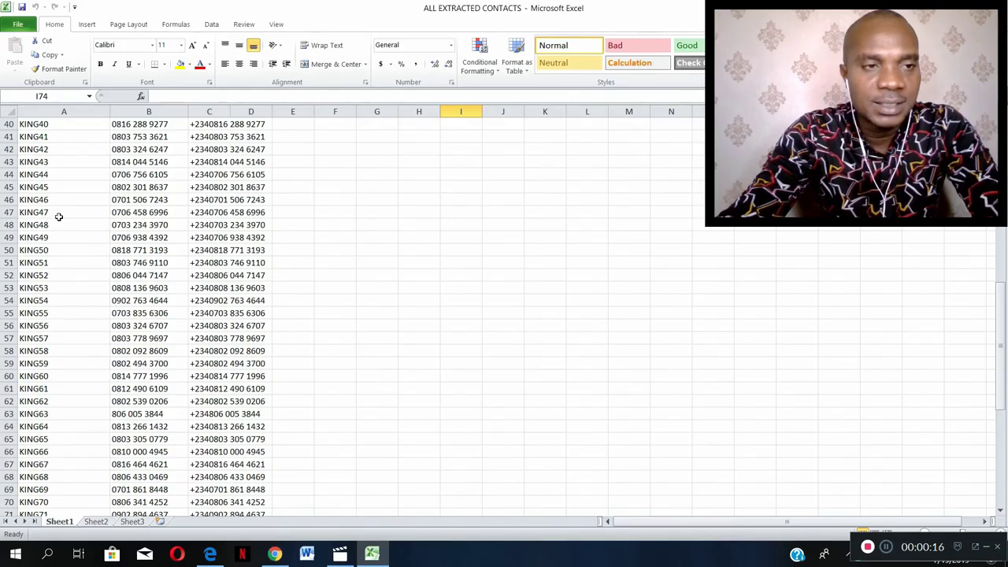
{"action": "left_click", "coordinate": [49, 124]}
{"action": "scroll", "coordinate": [35, 126], "scroll_direction": "up", "scroll_amount": 13}
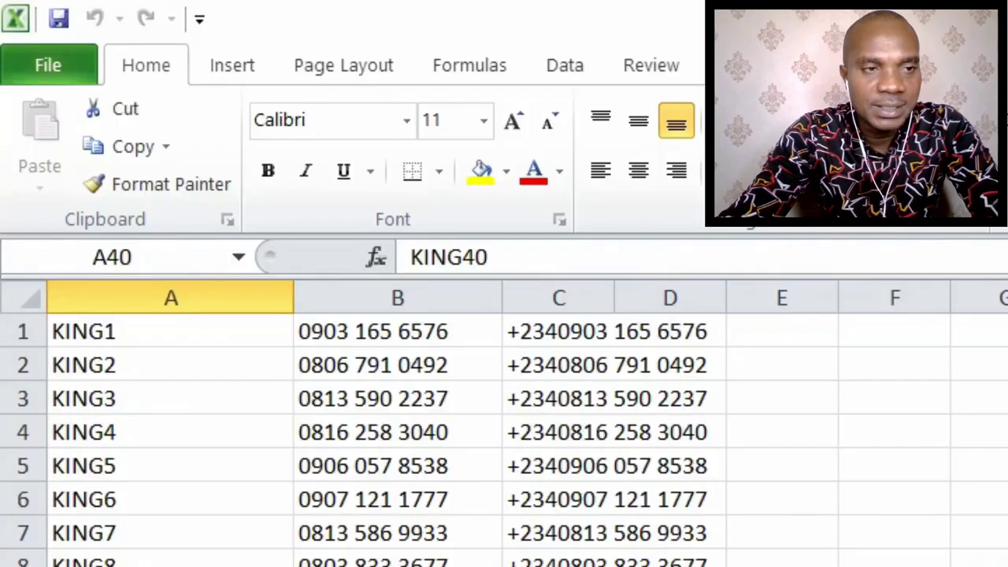
{"action": "left_click", "coordinate": [126, 331]}
{"action": "left_click", "coordinate": [129, 375]}
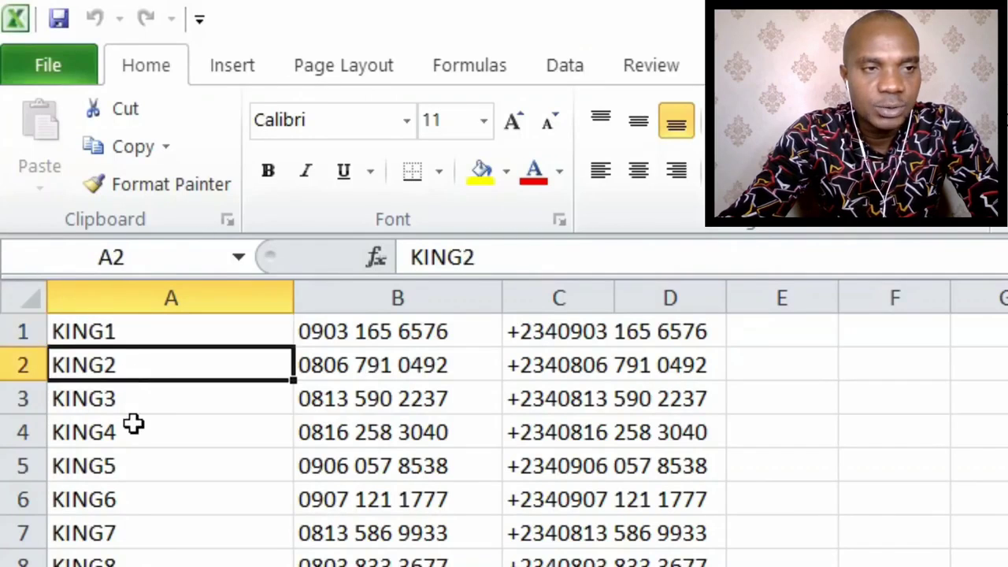
{"action": "left_click", "coordinate": [133, 422]}
{"action": "left_click", "coordinate": [197, 297]}
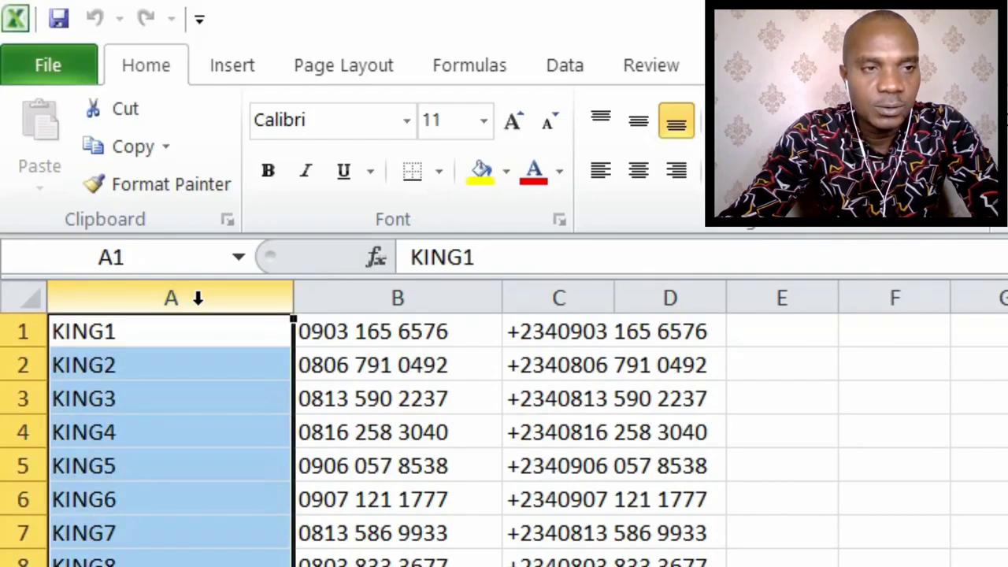
{"action": "left_click", "coordinate": [412, 300]}
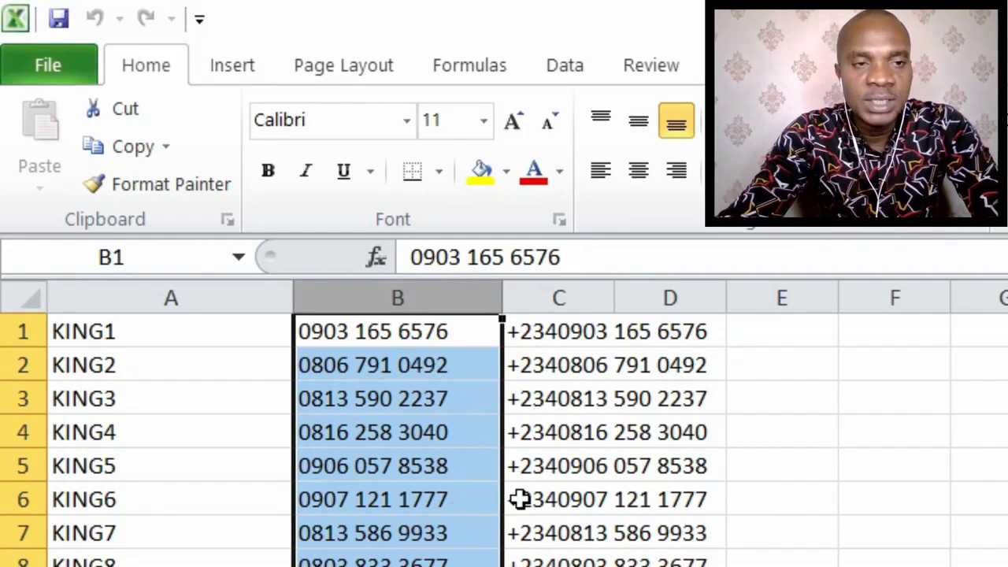
{"action": "left_click", "coordinate": [618, 334]}
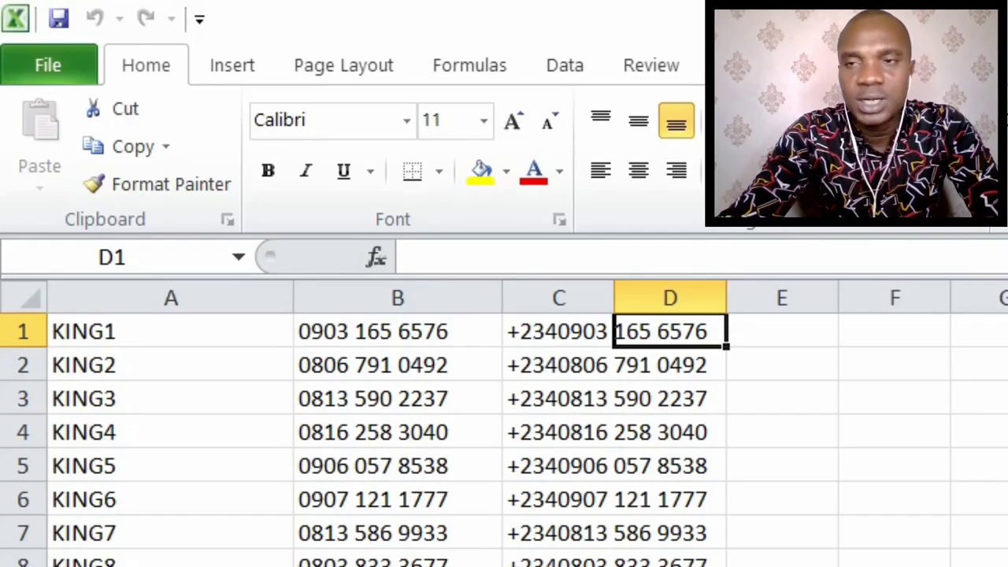
{"action": "key", "text": "super+d"}
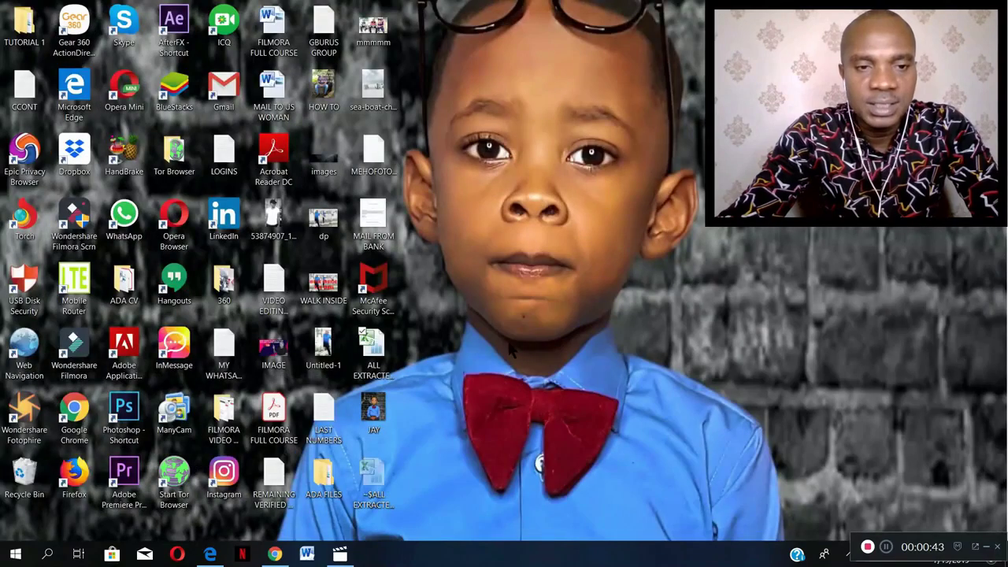
- Open the ALL EXTRACTED CONTACTS workbook again and choose CSV (Comma delimited) as the file type for saving a copy
{"action": "left_click", "coordinate": [382, 358]}
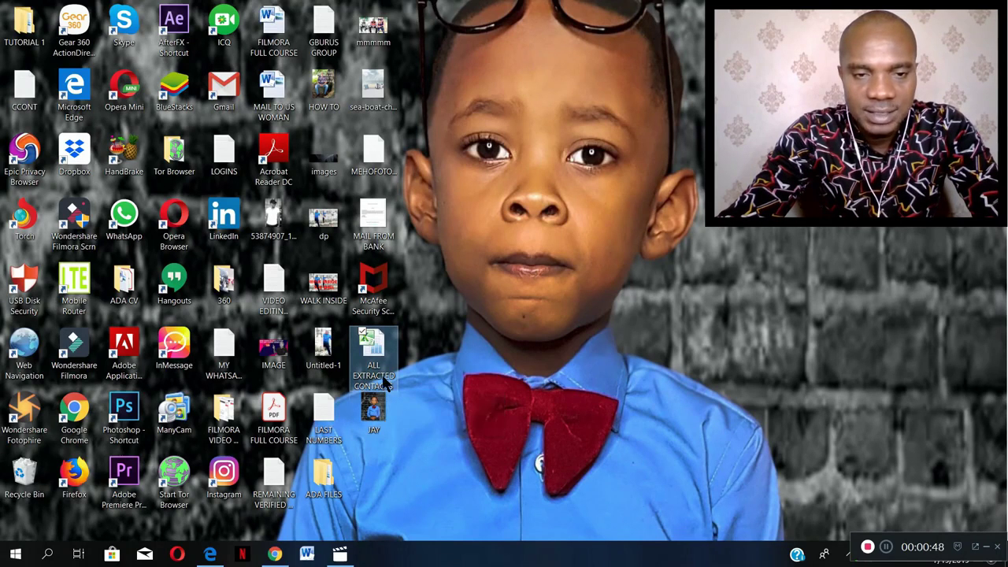
{"action": "double_click", "coordinate": [377, 350]}
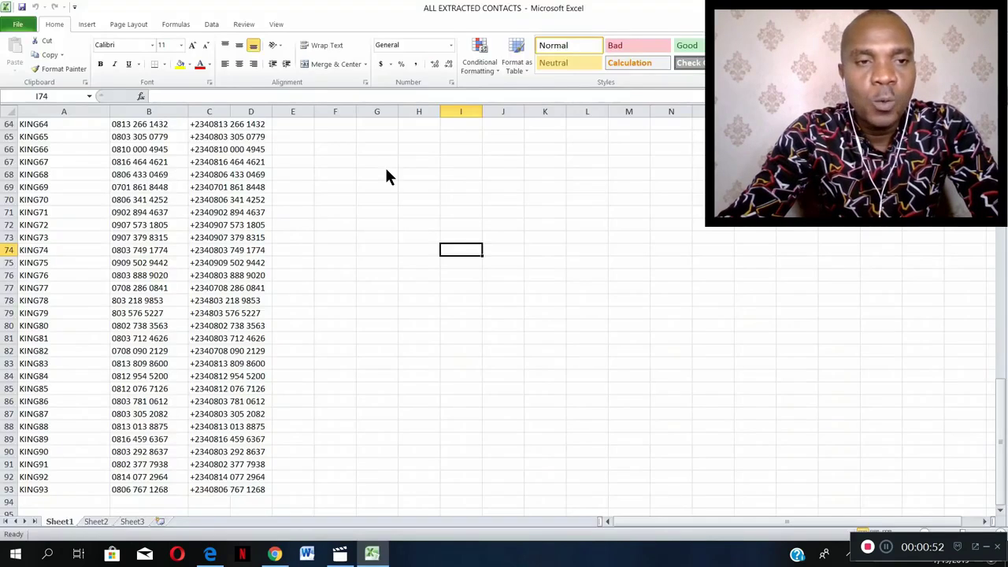
{"action": "left_click", "coordinate": [17, 24]}
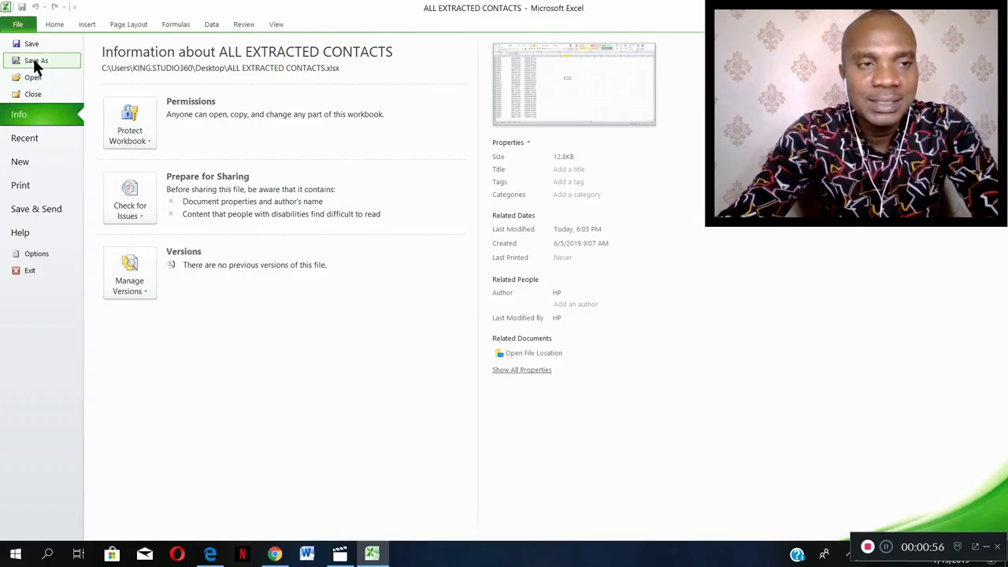
{"action": "left_click", "coordinate": [33, 61]}
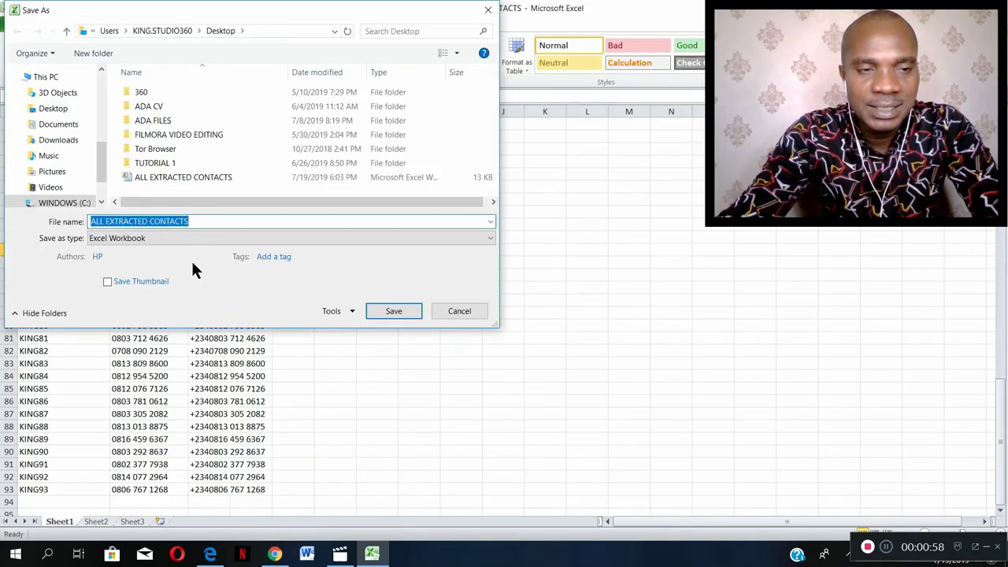
{"action": "left_click", "coordinate": [193, 238]}
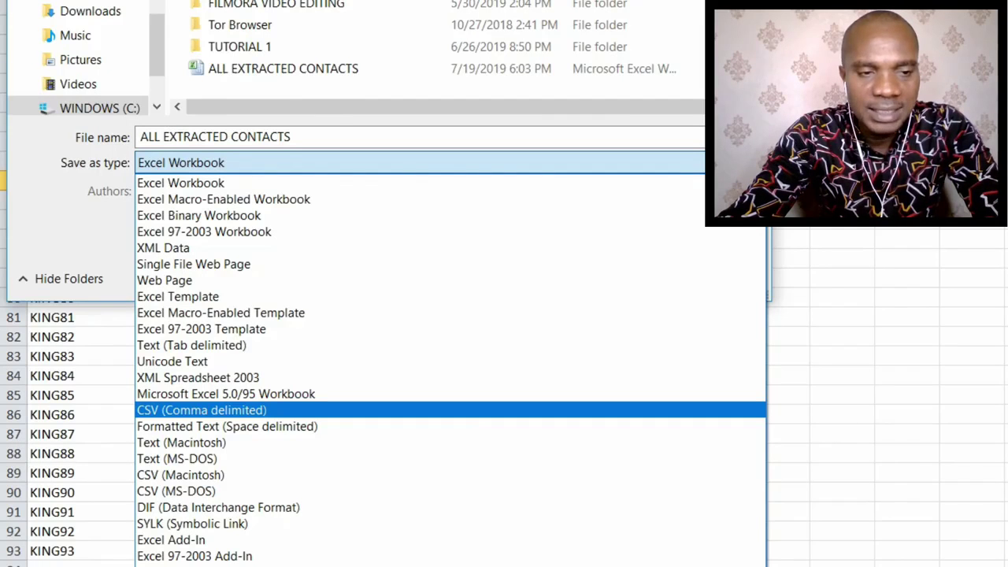
{"action": "left_click", "coordinate": [201, 410]}
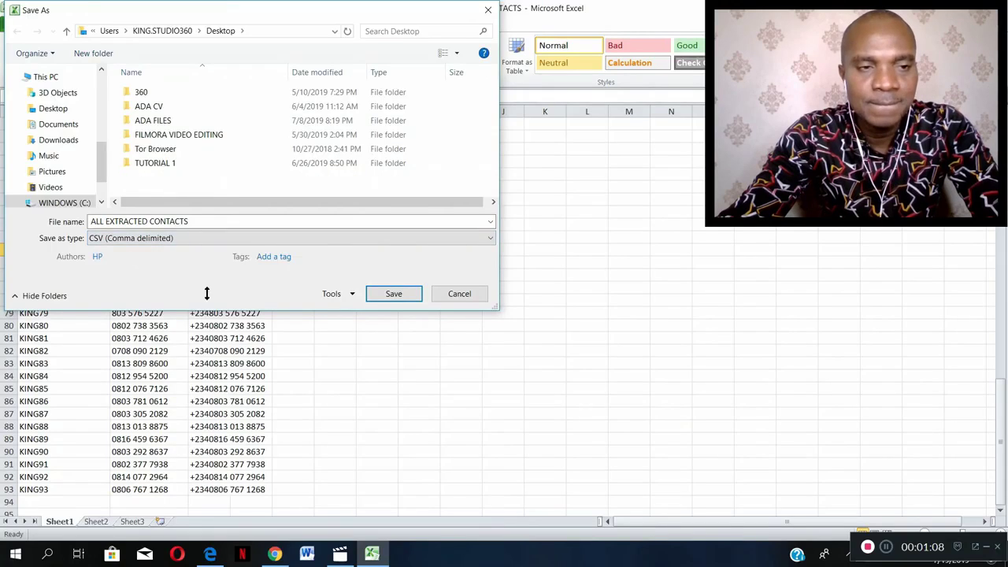
- Name the copy ALL CC and save it to the Desktop with only the active sheet, keeping the CSV format
{"action": "triple_click", "coordinate": [203, 221]}
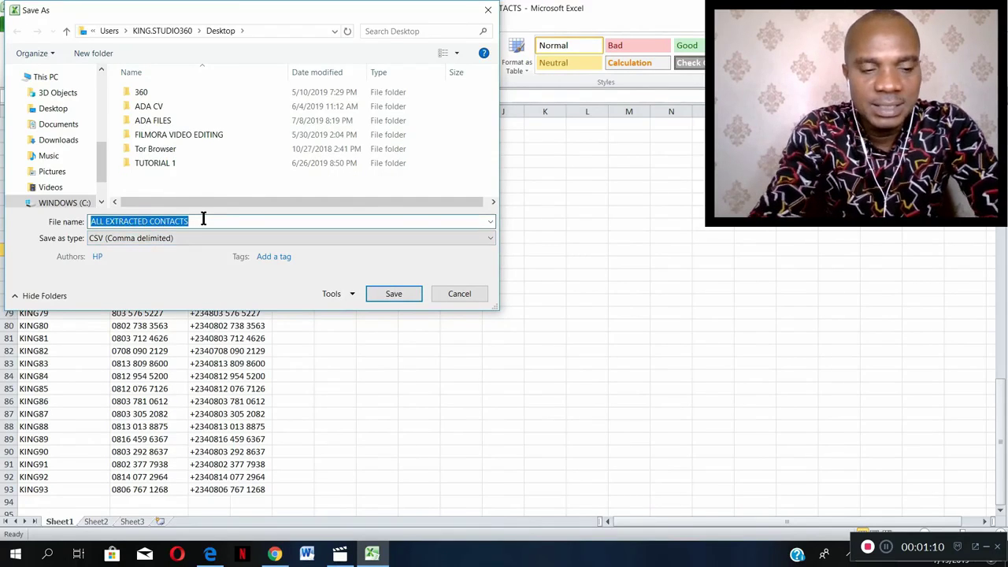
{"action": "type", "text": "ALL CO"}
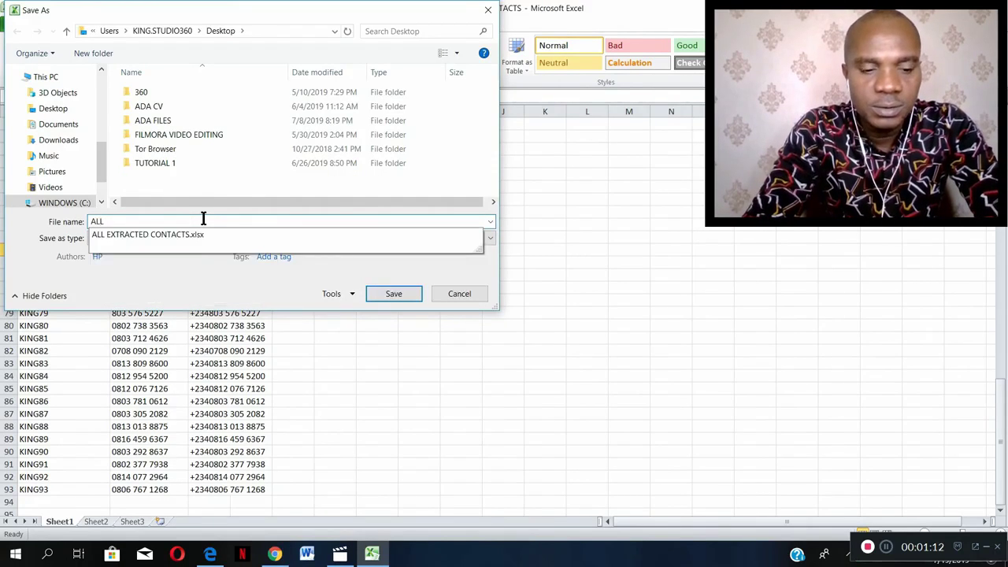
{"action": "left_click", "coordinate": [51, 108]}
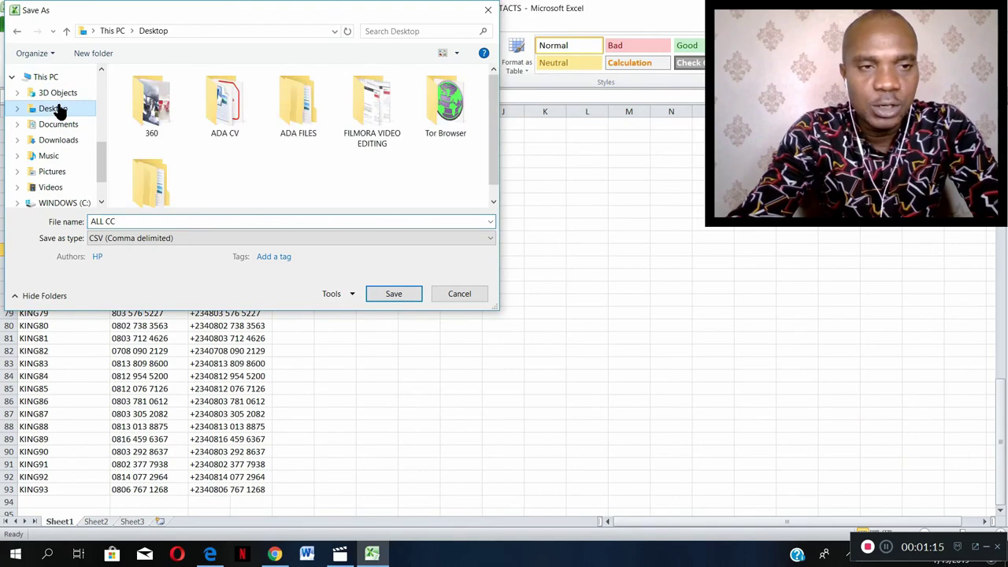
{"action": "left_click", "coordinate": [396, 293]}
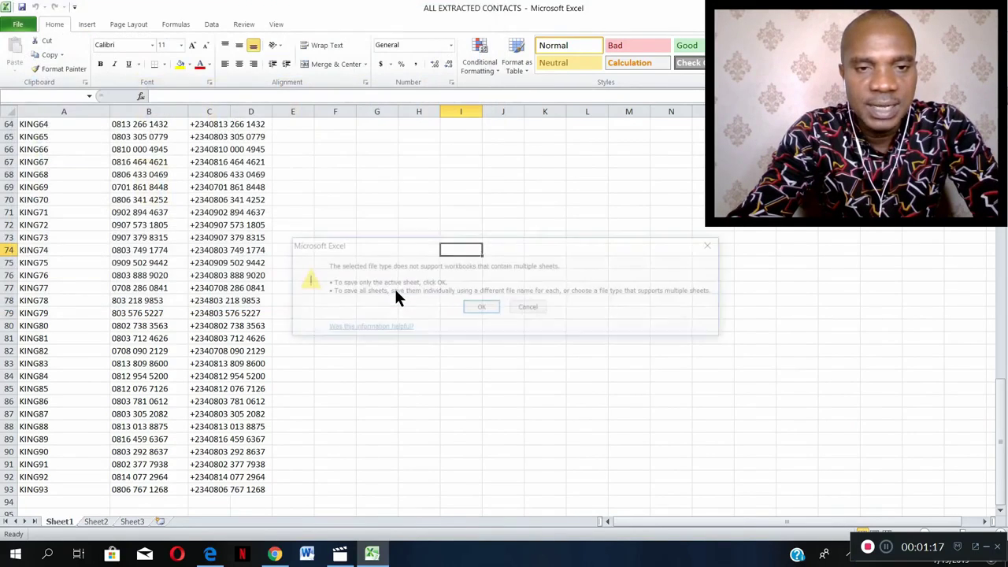
{"action": "left_click", "coordinate": [480, 307]}
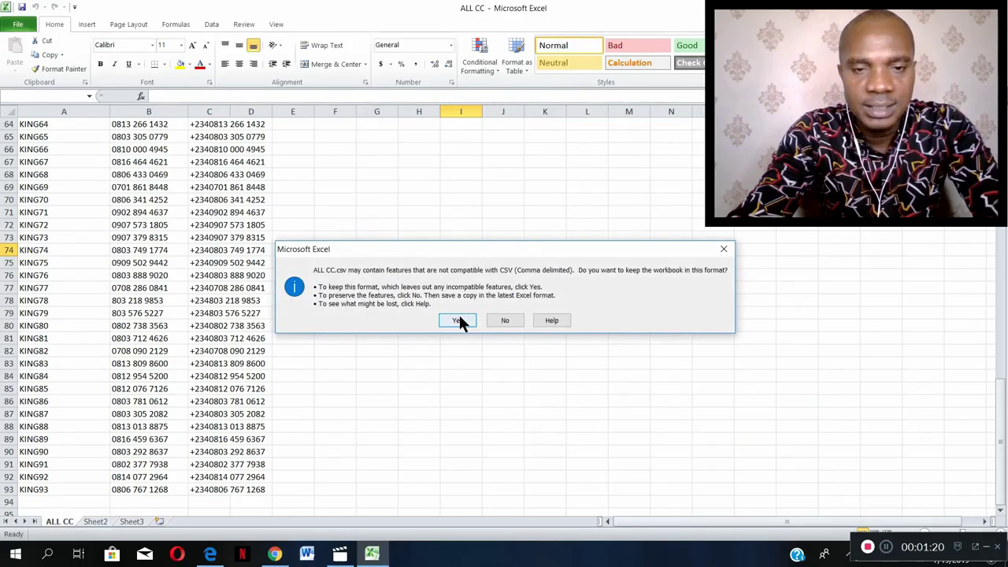
{"action": "left_click", "coordinate": [458, 319]}
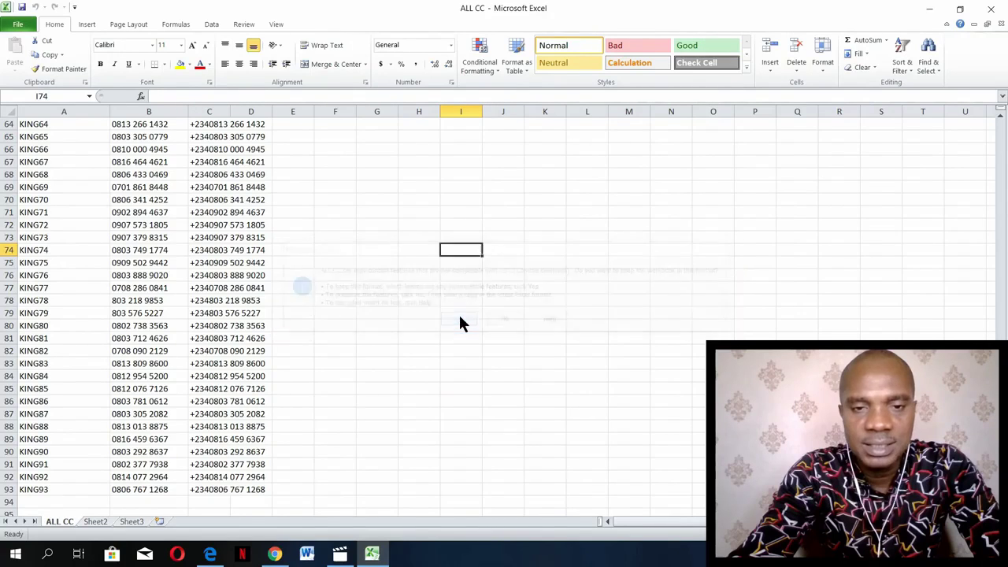
- Close the workbook without saving further changes and select the ALL CC file on the desktop
{"action": "left_click", "coordinate": [991, 8]}
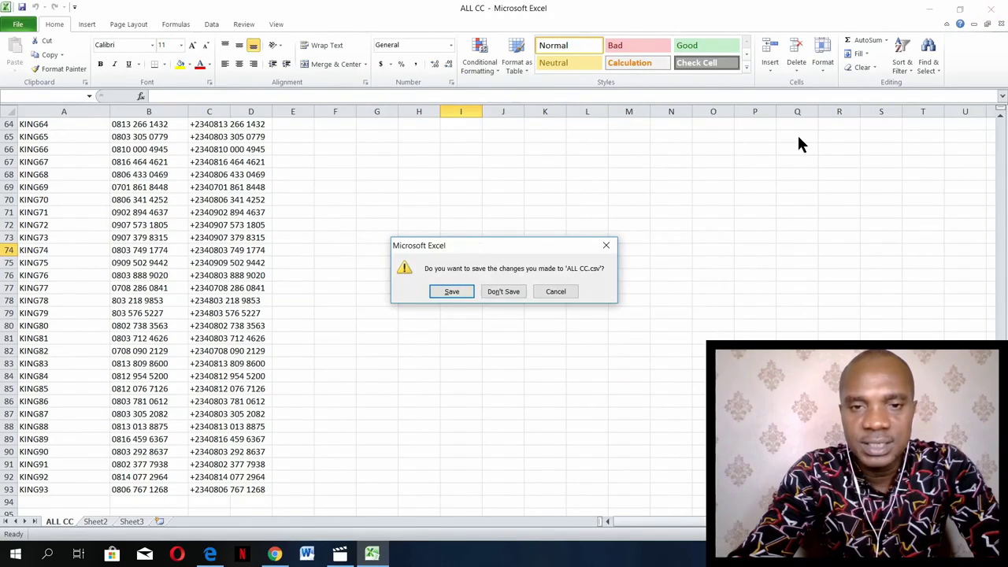
{"action": "left_click", "coordinate": [491, 291]}
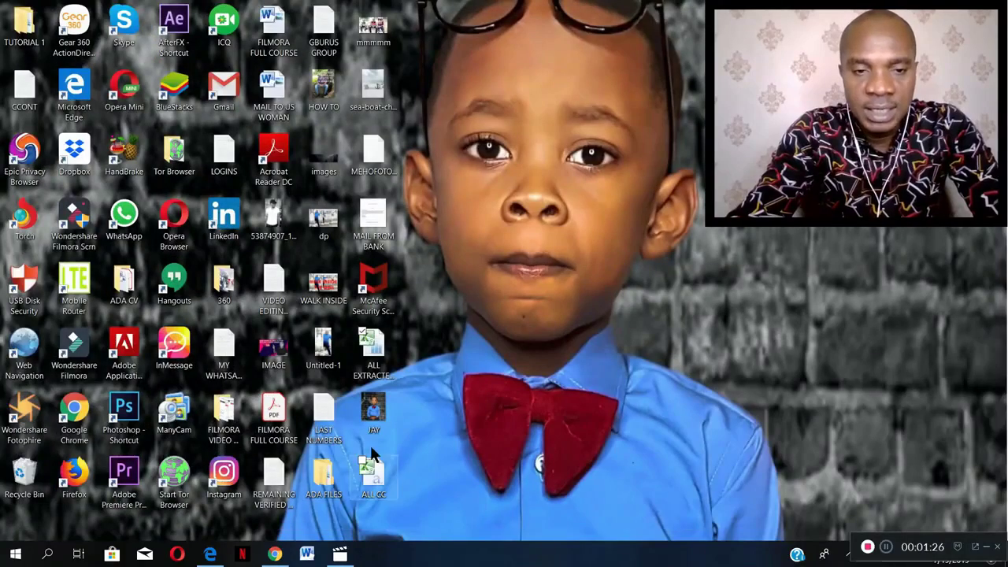
{"action": "left_click", "coordinate": [373, 355]}
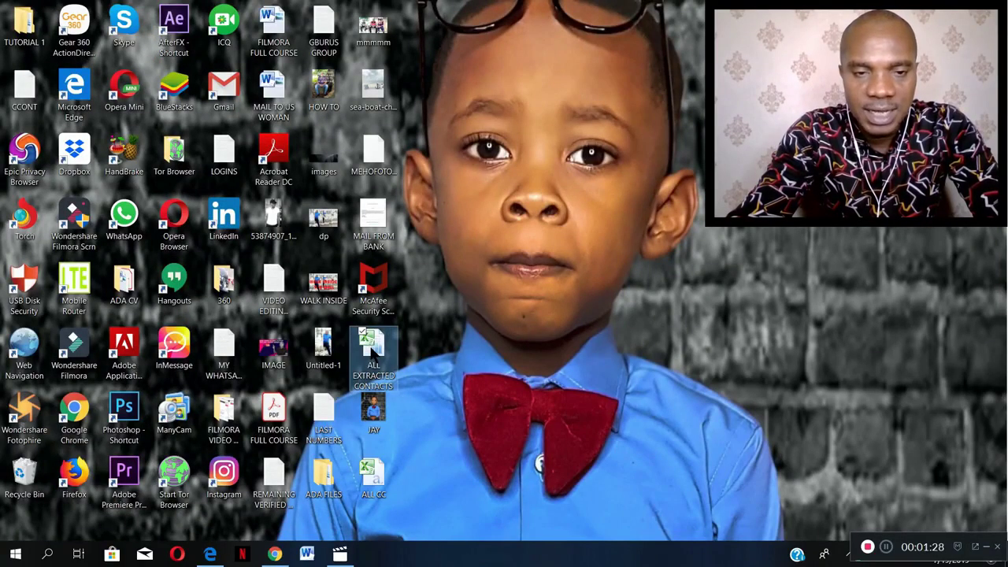
{"action": "left_click", "coordinate": [377, 465]}
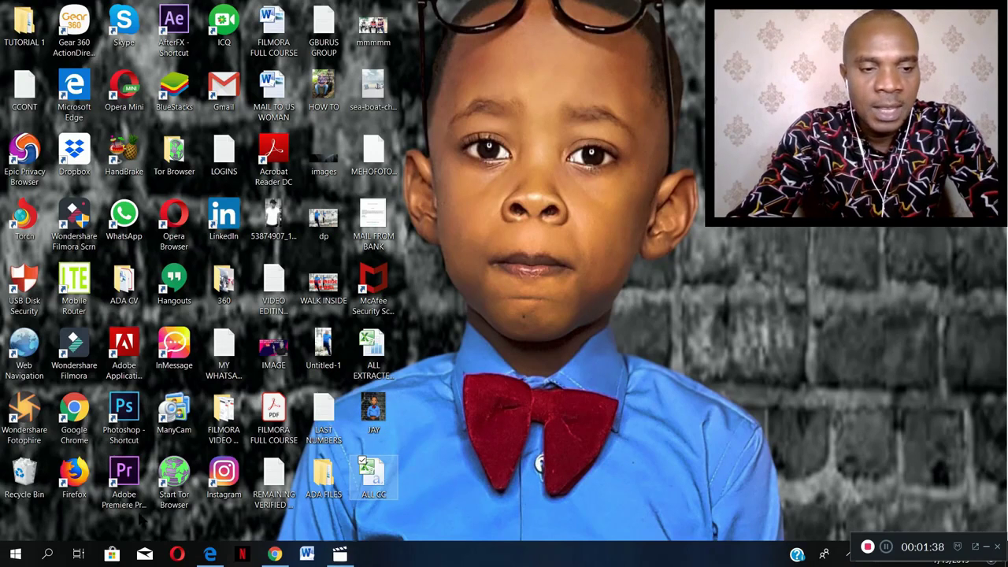
- Find and open the Windows Contacts folder, and start an import in CSV (Comma Separated Values) format
{"action": "left_click", "coordinate": [47, 554]}
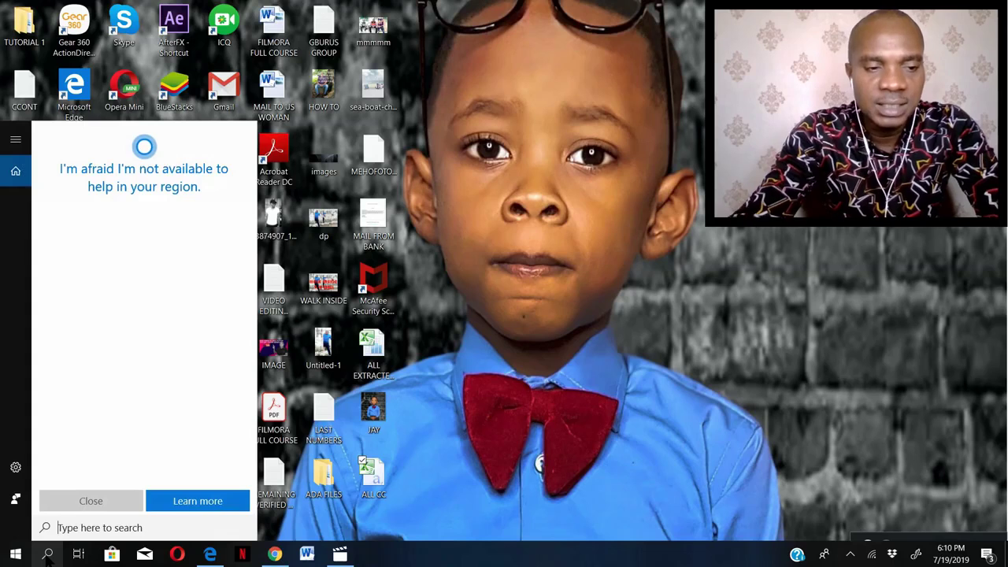
{"action": "type", "text": "CONT"}
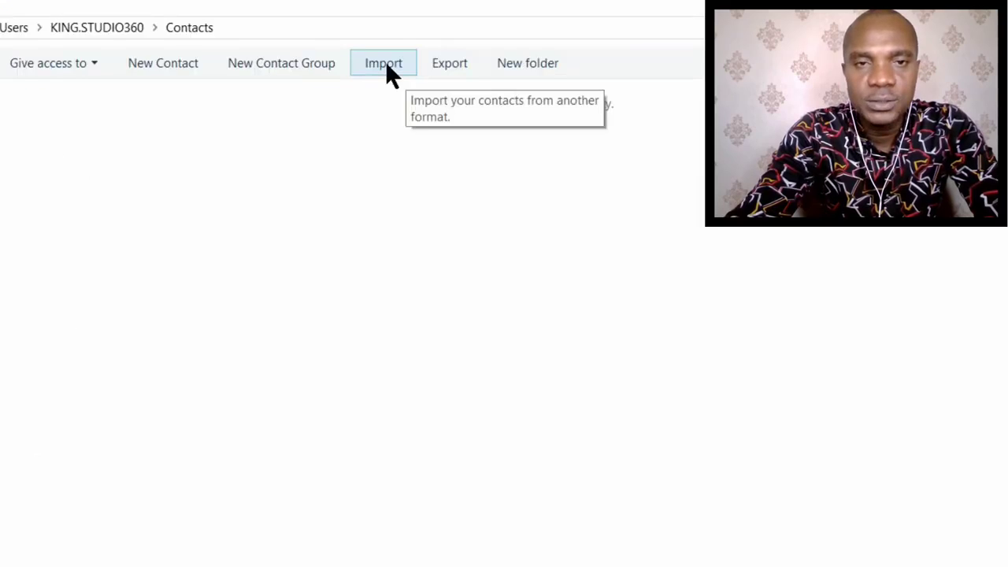
{"action": "left_click", "coordinate": [386, 67]}
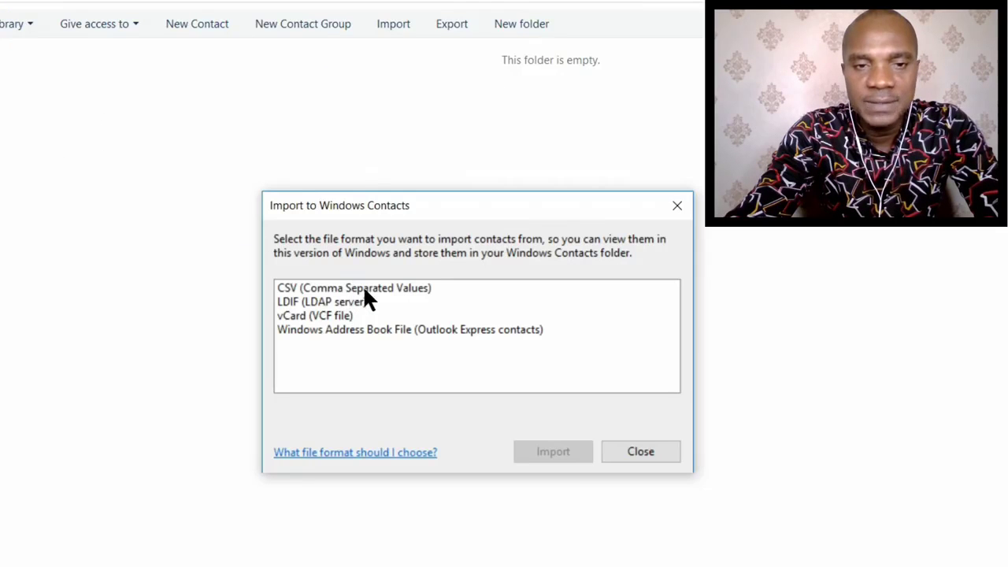
{"action": "left_click", "coordinate": [411, 286]}
{"action": "left_click", "coordinate": [556, 353]}
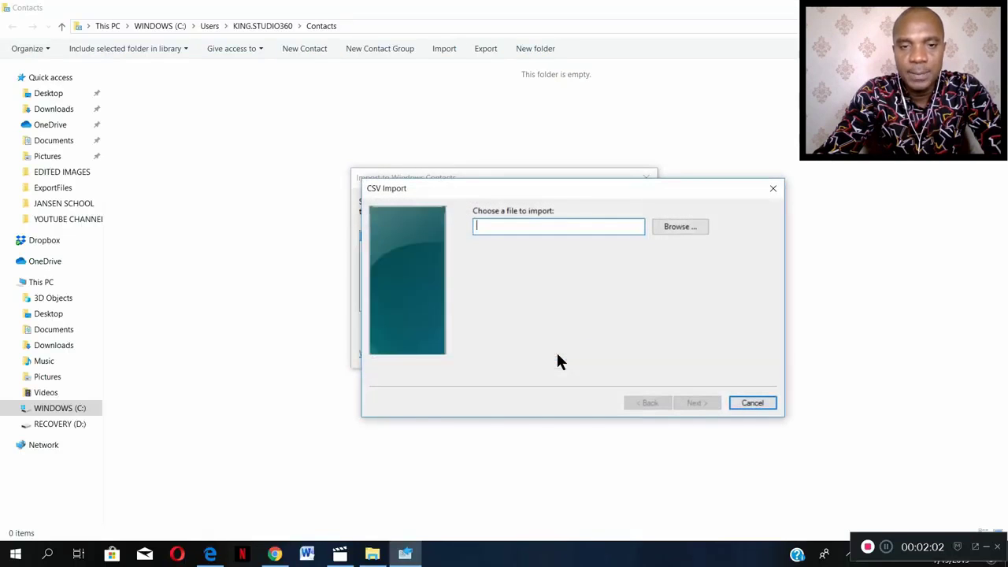
- Choose the ALL CC file on the Desktop as the import source and continue to the field mapping
{"action": "left_click", "coordinate": [679, 226]}
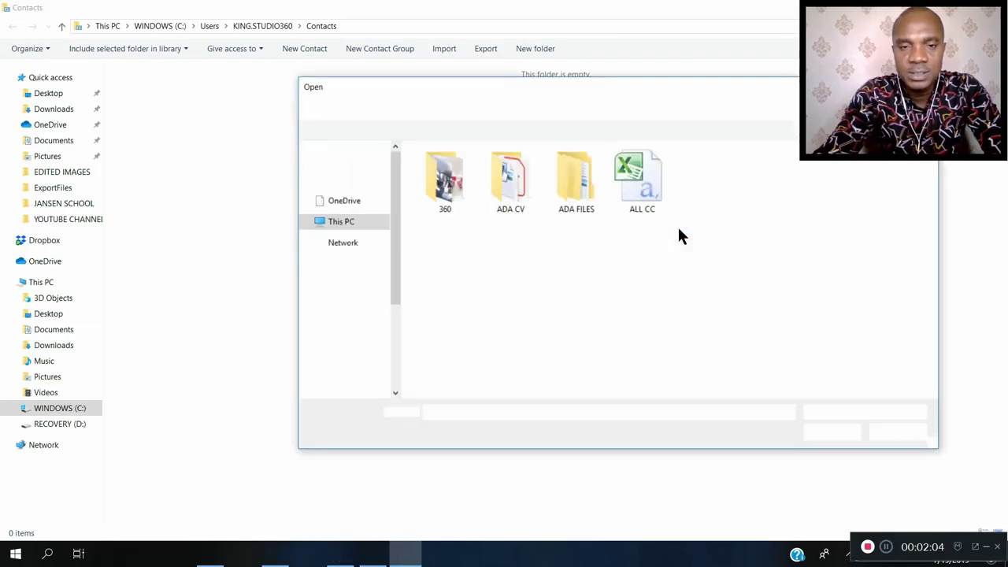
{"action": "left_click", "coordinate": [349, 175]}
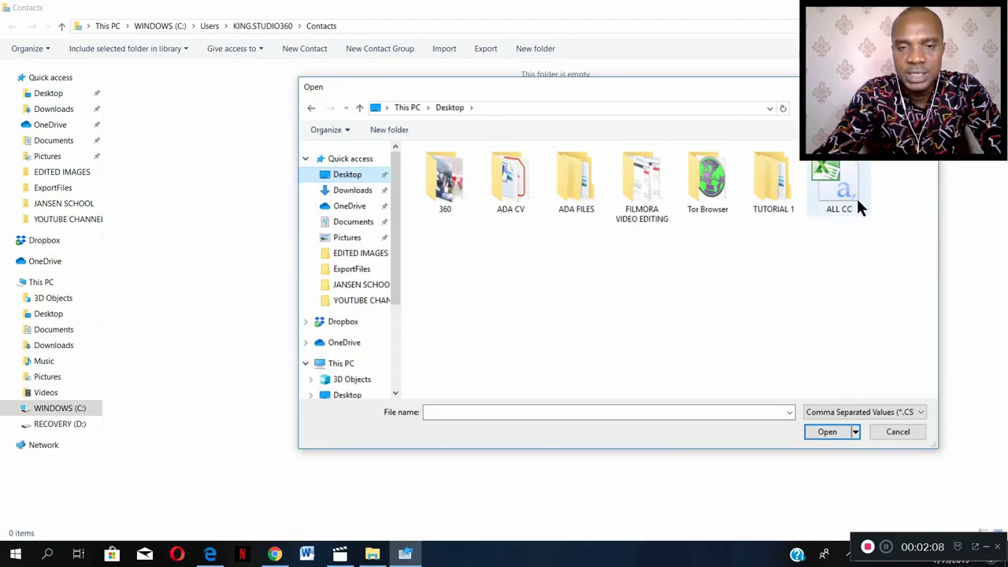
{"action": "left_click", "coordinate": [844, 179]}
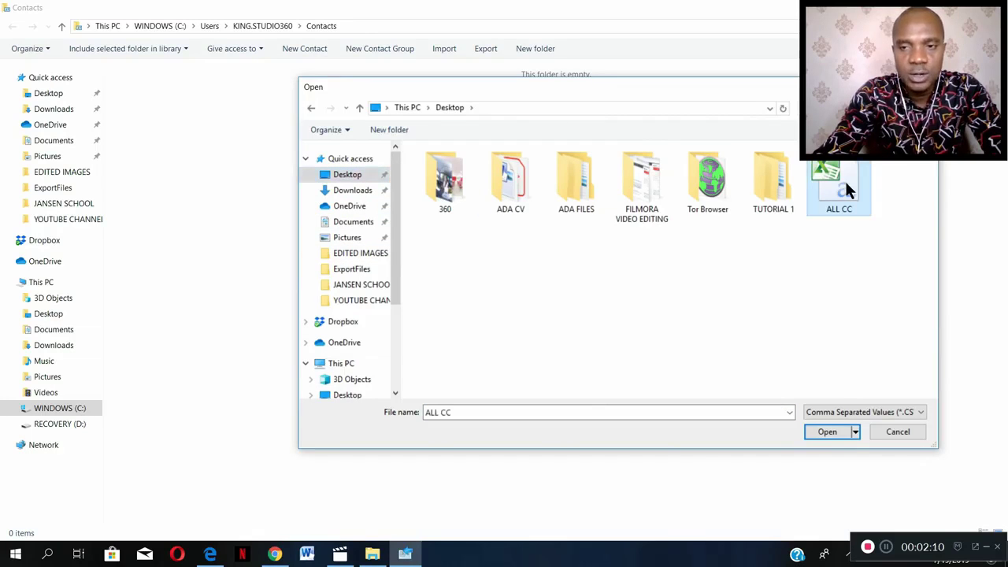
{"action": "left_click", "coordinate": [826, 433]}
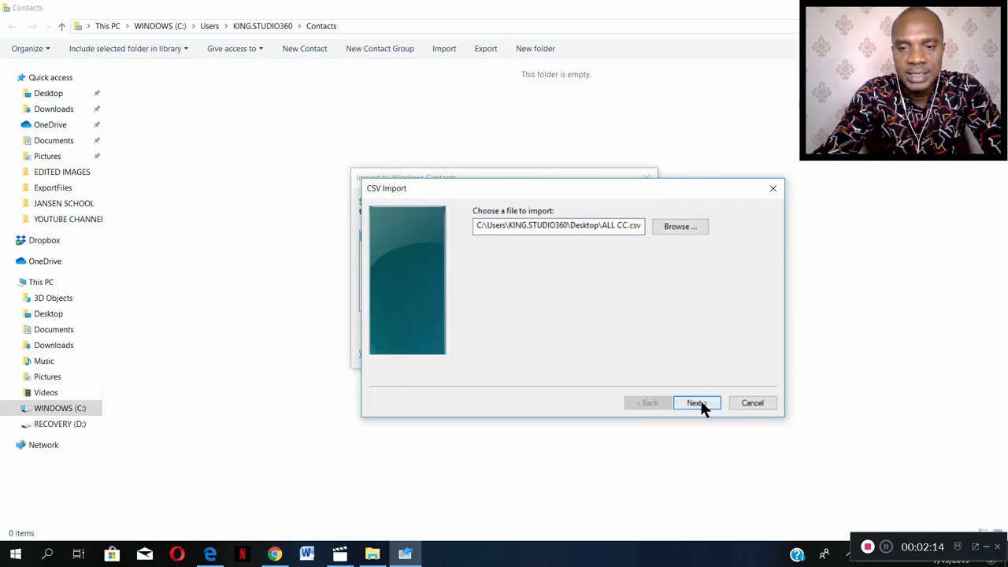
{"action": "left_click", "coordinate": [698, 402]}
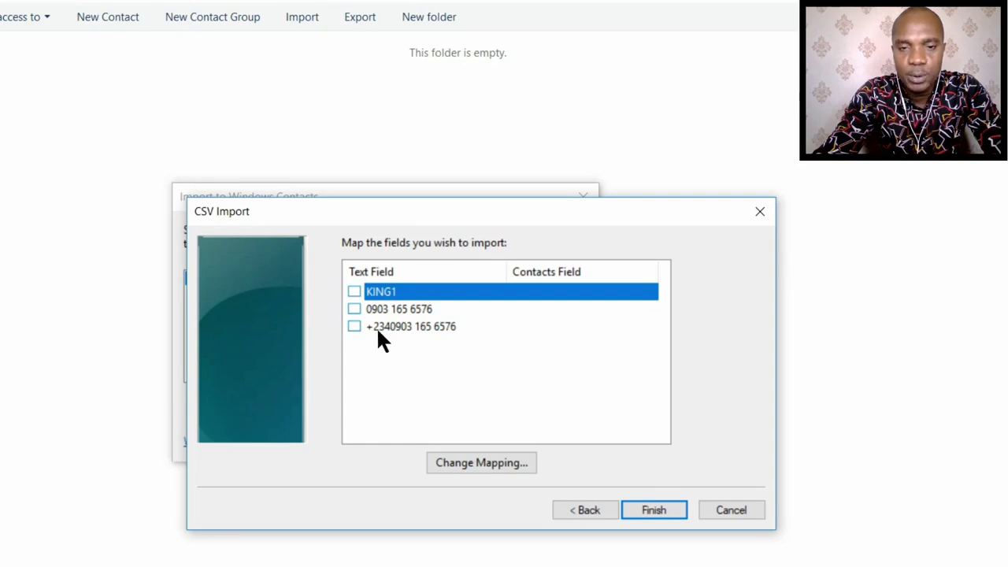
- Map the name text field of the CSV file to the First Name contact field
{"action": "left_click", "coordinate": [354, 292]}
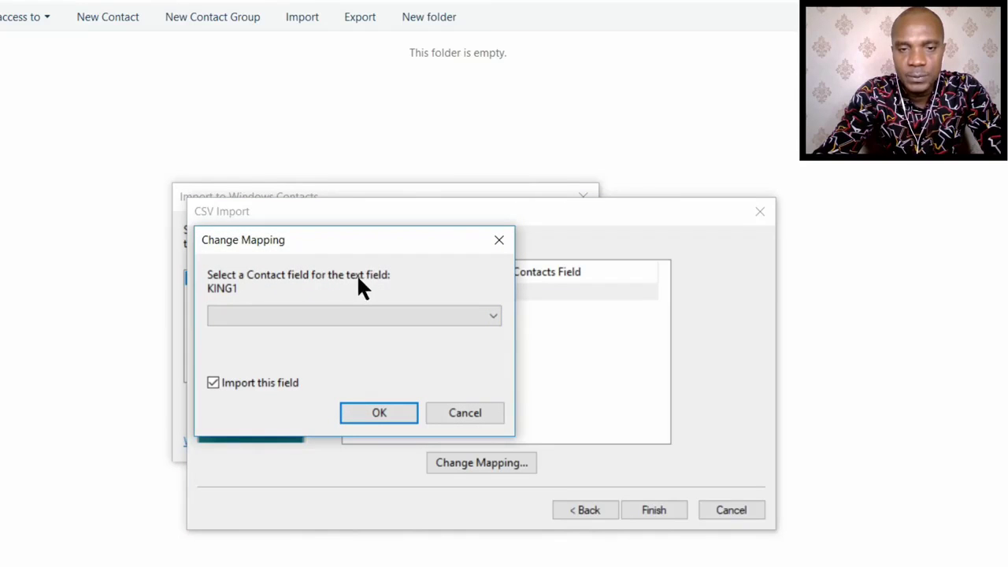
{"action": "left_click", "coordinate": [376, 316]}
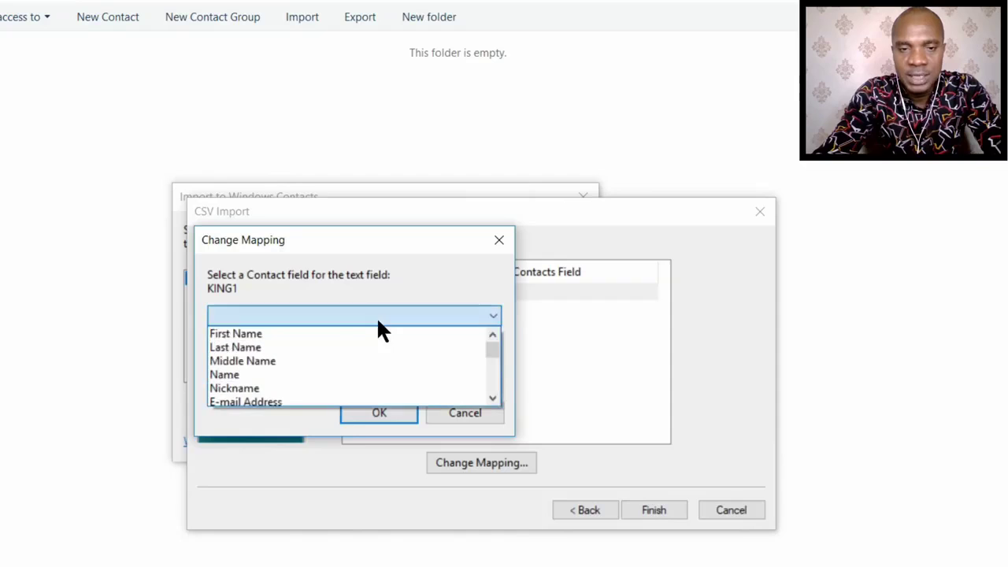
{"action": "left_click", "coordinate": [327, 340]}
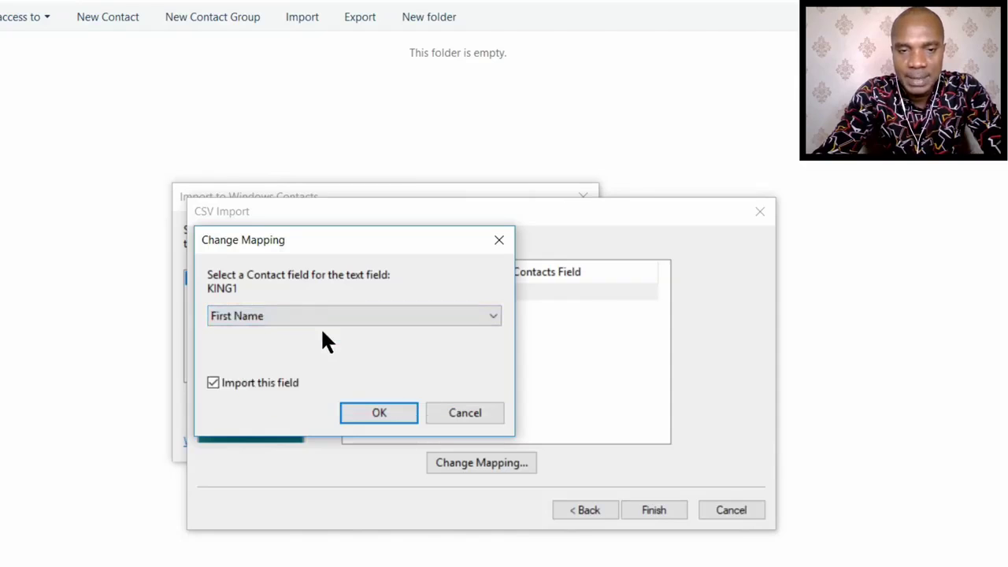
{"action": "left_click", "coordinate": [367, 415]}
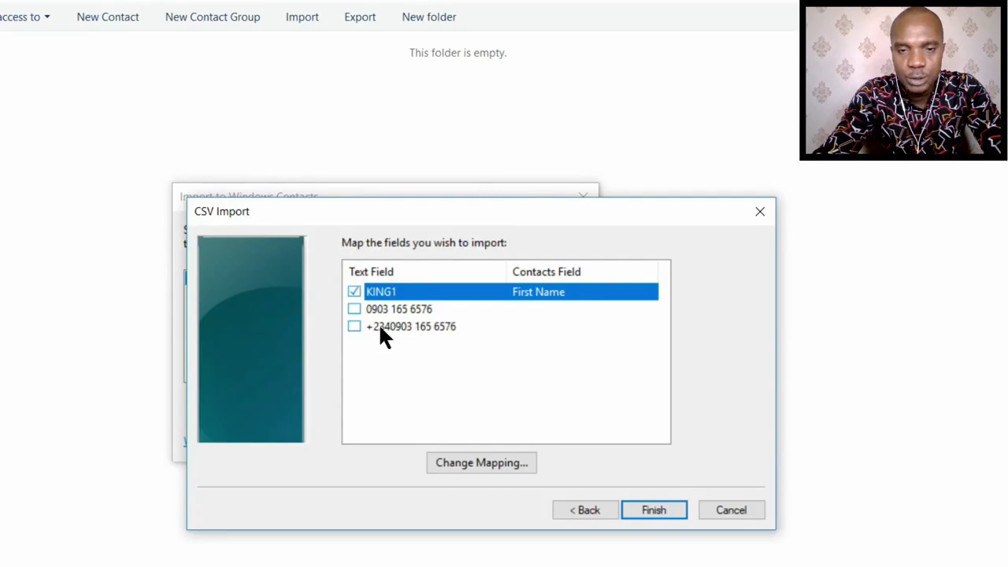
- Map the phone number field with the +234 prefix to Mobile Phone, and complete and close the CSV import
{"action": "left_click", "coordinate": [352, 323]}
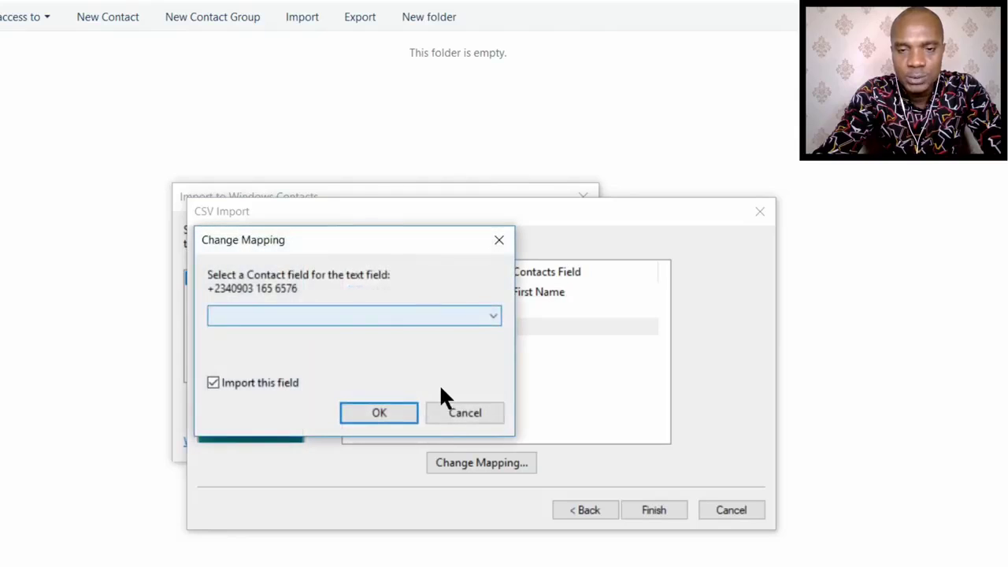
{"action": "left_click", "coordinate": [441, 418]}
{"action": "left_click", "coordinate": [354, 326]}
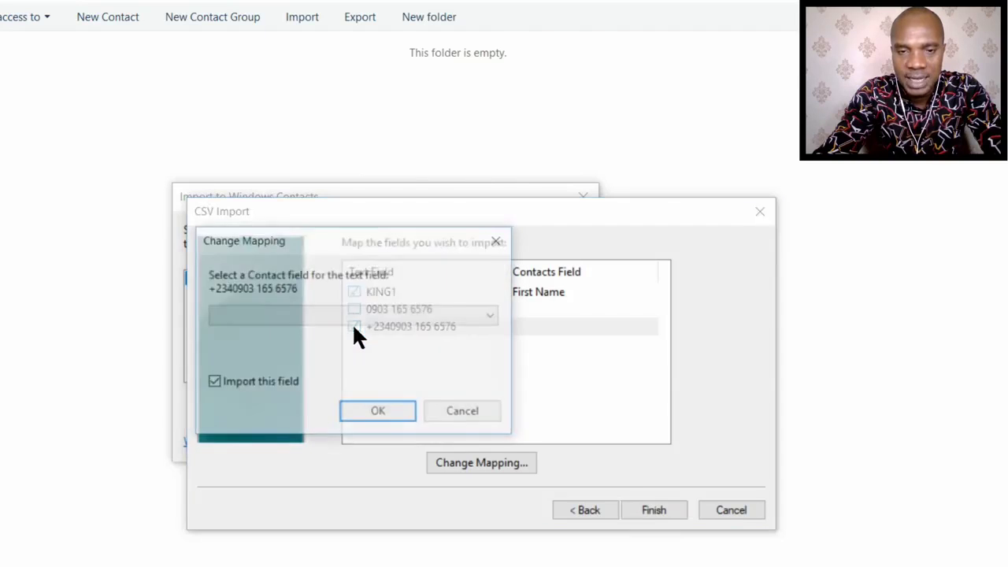
{"action": "left_click", "coordinate": [353, 315]}
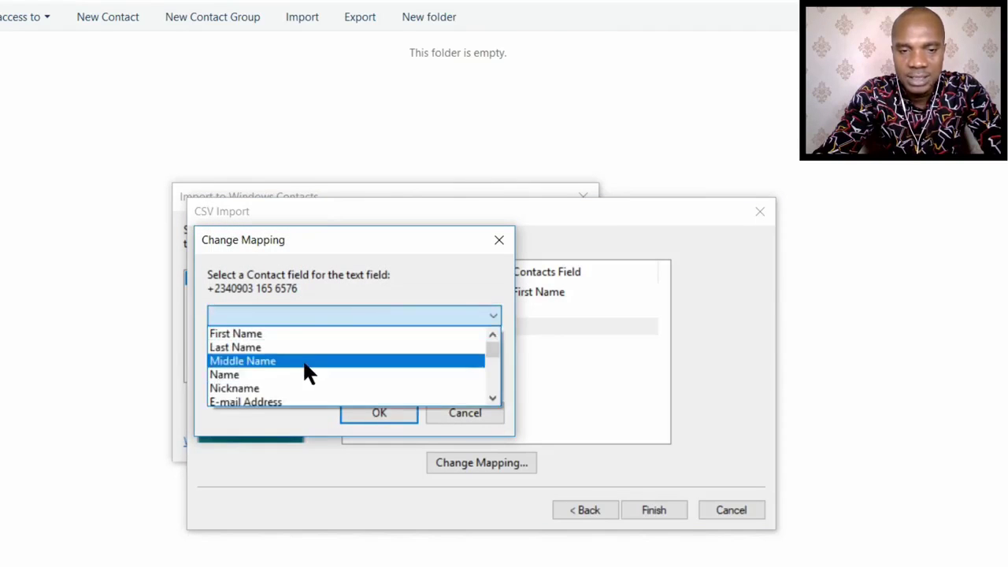
{"action": "scroll", "coordinate": [299, 376], "scroll_direction": "down", "scroll_amount": 1}
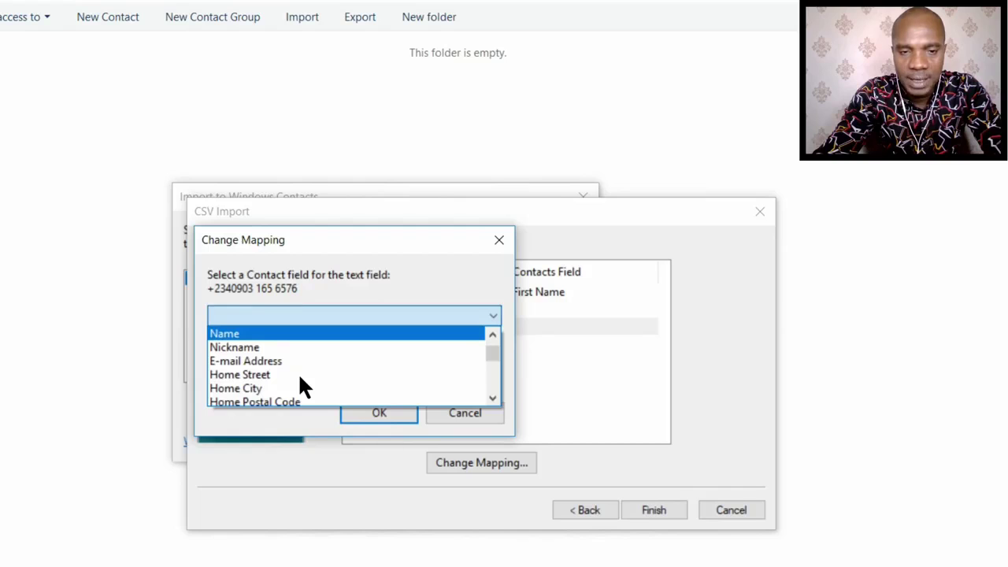
{"action": "scroll", "coordinate": [300, 377], "scroll_direction": "down", "scroll_amount": 1}
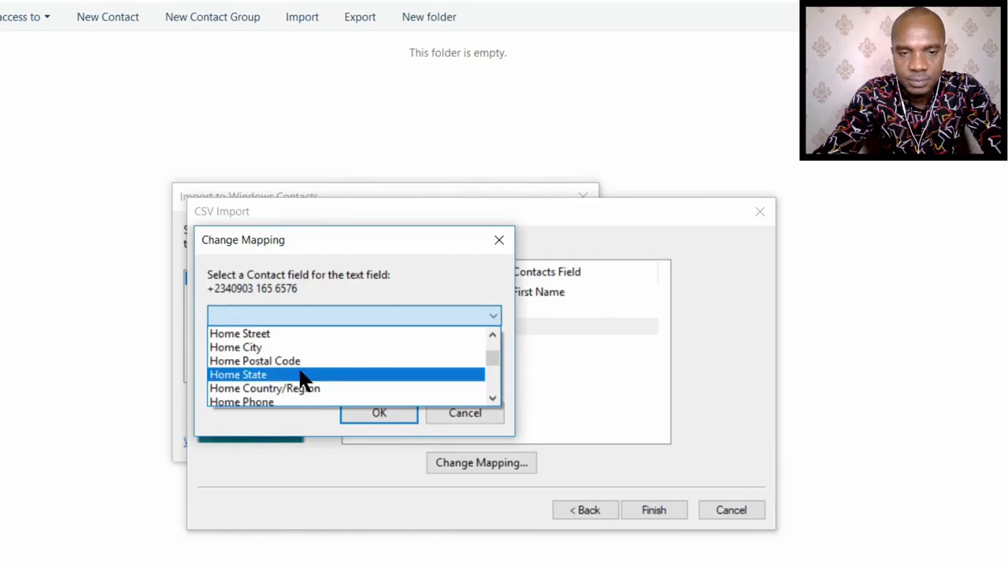
{"action": "scroll", "coordinate": [302, 378], "scroll_direction": "down", "scroll_amount": 1}
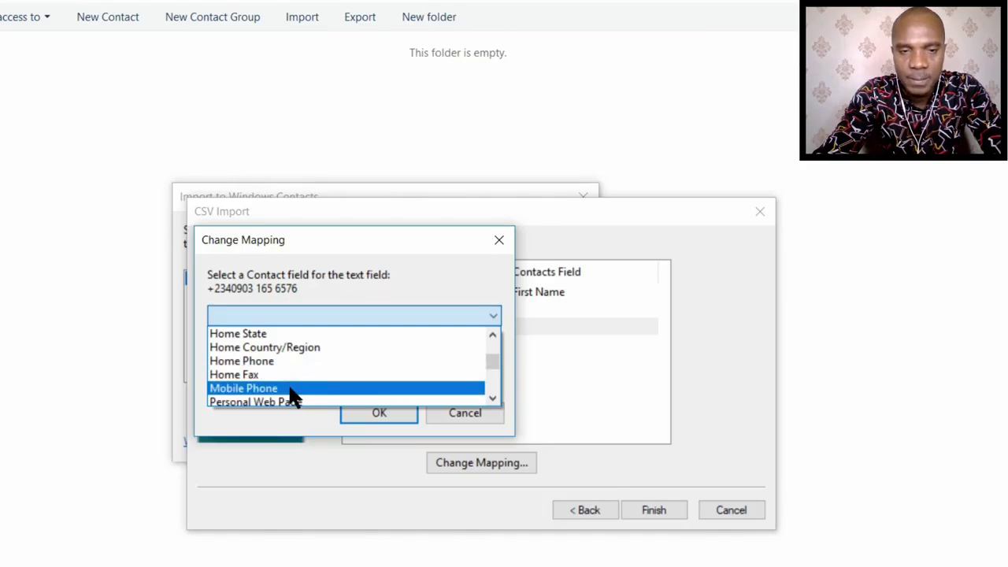
{"action": "left_click", "coordinate": [291, 388]}
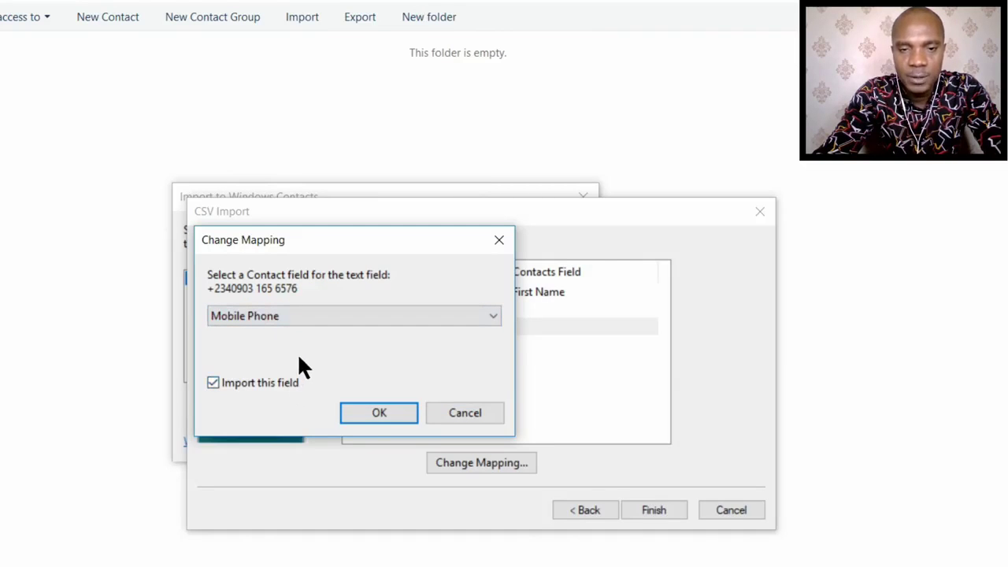
{"action": "left_click", "coordinate": [370, 410]}
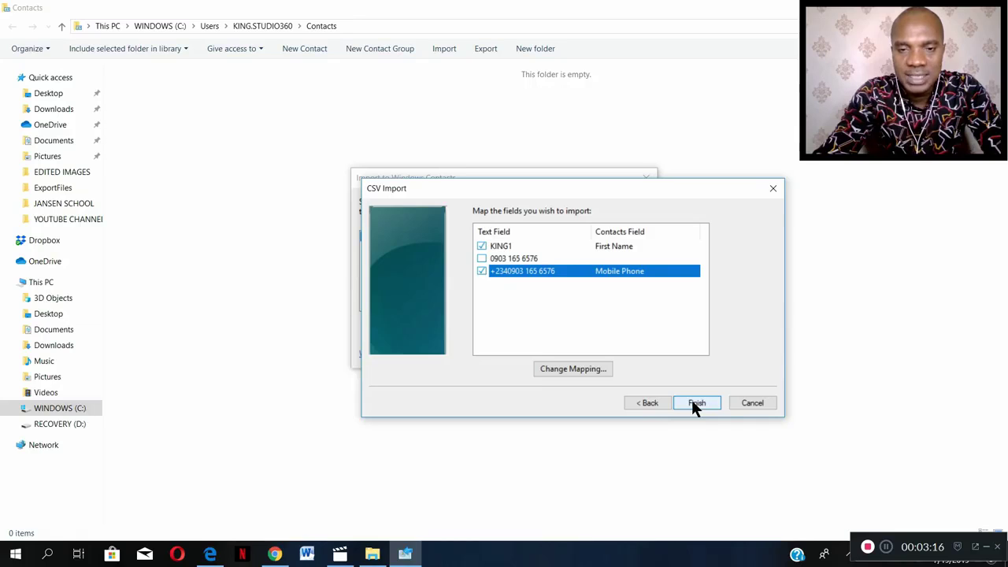
{"action": "left_click", "coordinate": [688, 400]}
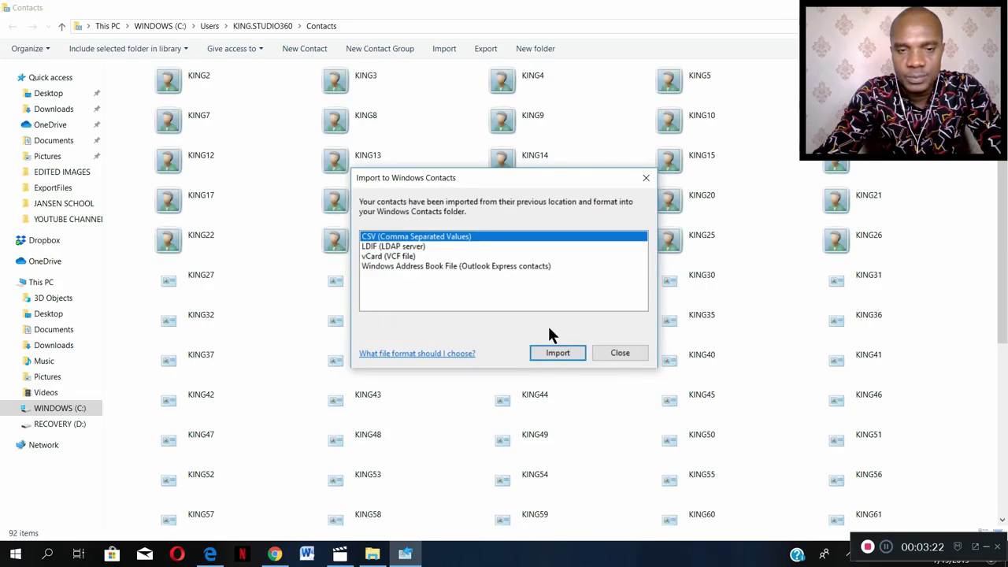
{"action": "left_click", "coordinate": [619, 354]}
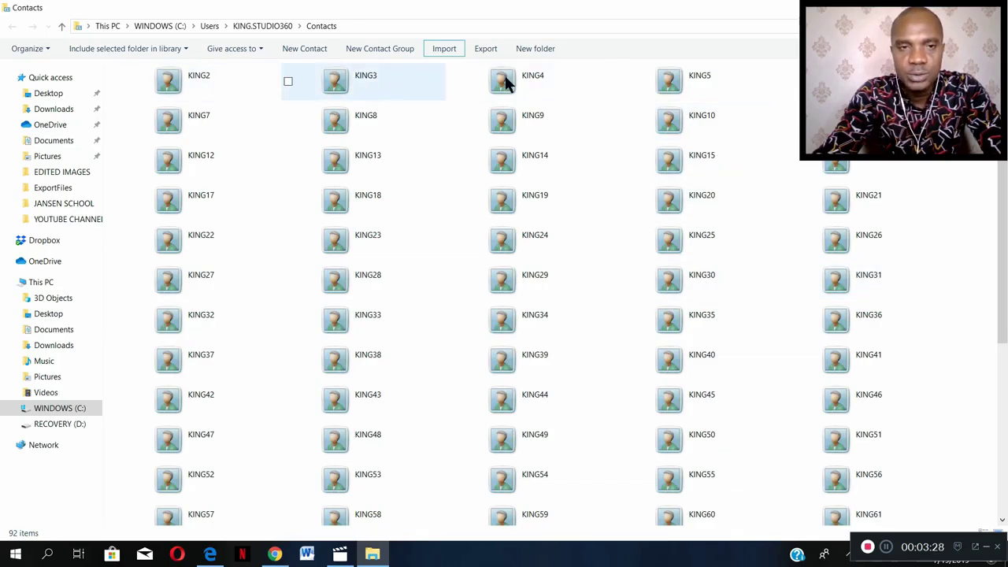
- Examine the file properties of two imported contacts, KING24 and KING9
{"action": "right_click", "coordinate": [505, 244]}
{"action": "left_click", "coordinate": [405, 532]}
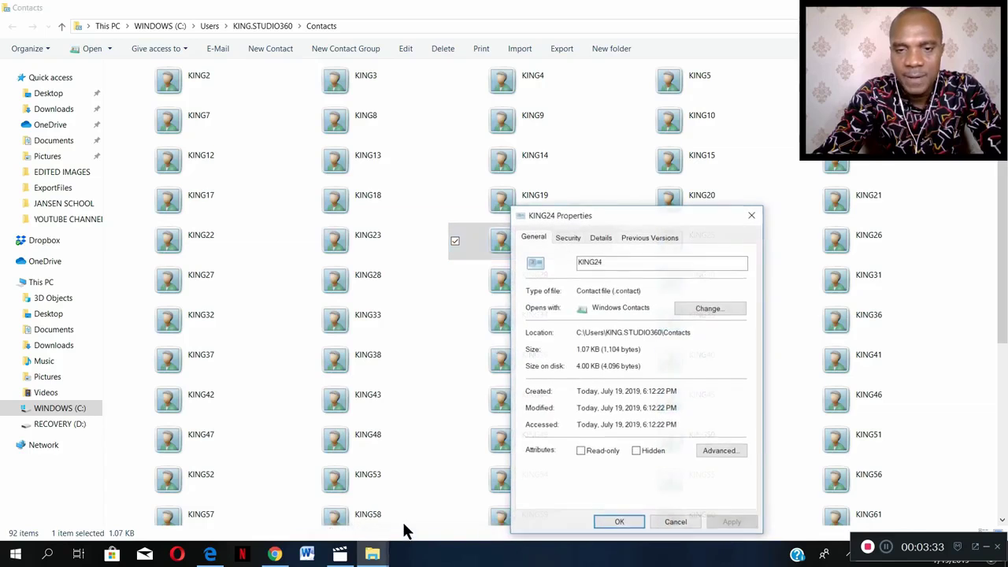
{"action": "left_click", "coordinate": [753, 215]}
{"action": "right_click", "coordinate": [500, 119]}
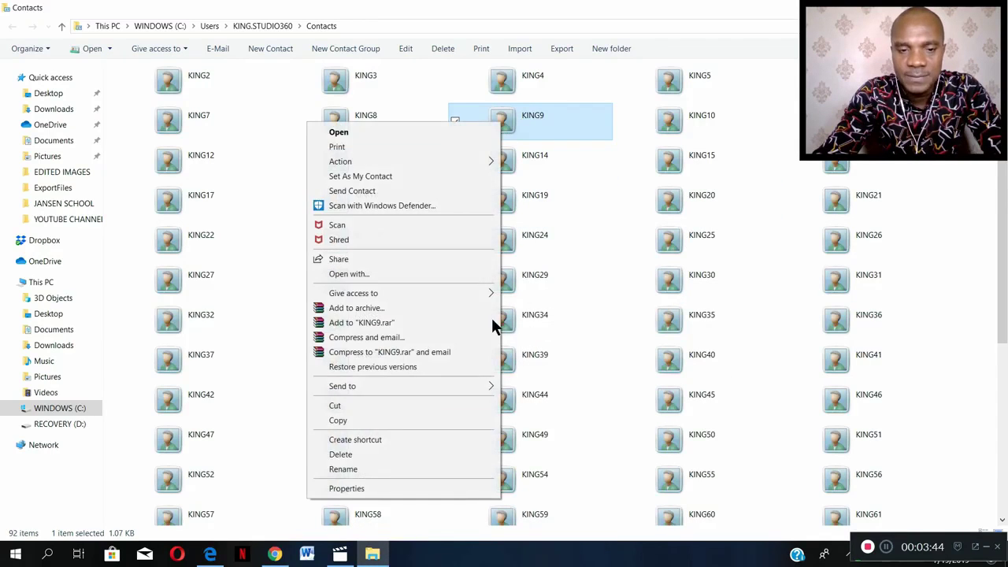
{"action": "left_click", "coordinate": [454, 486]}
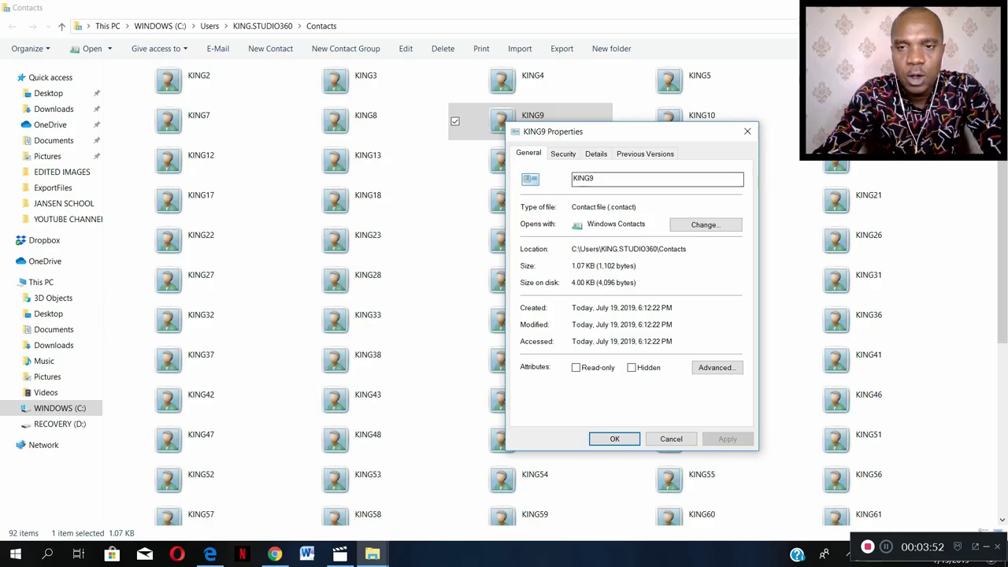
{"action": "left_click", "coordinate": [748, 132]}
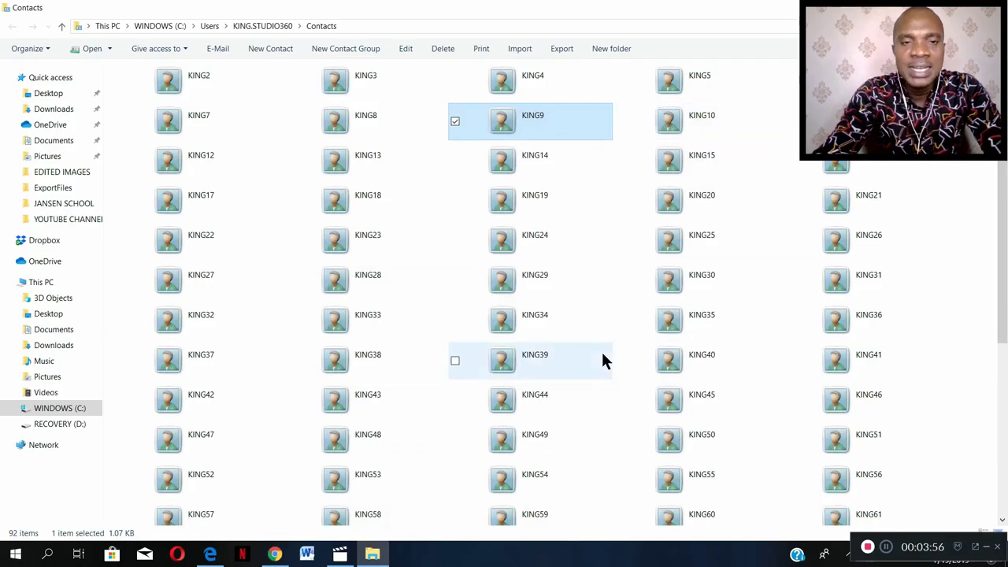
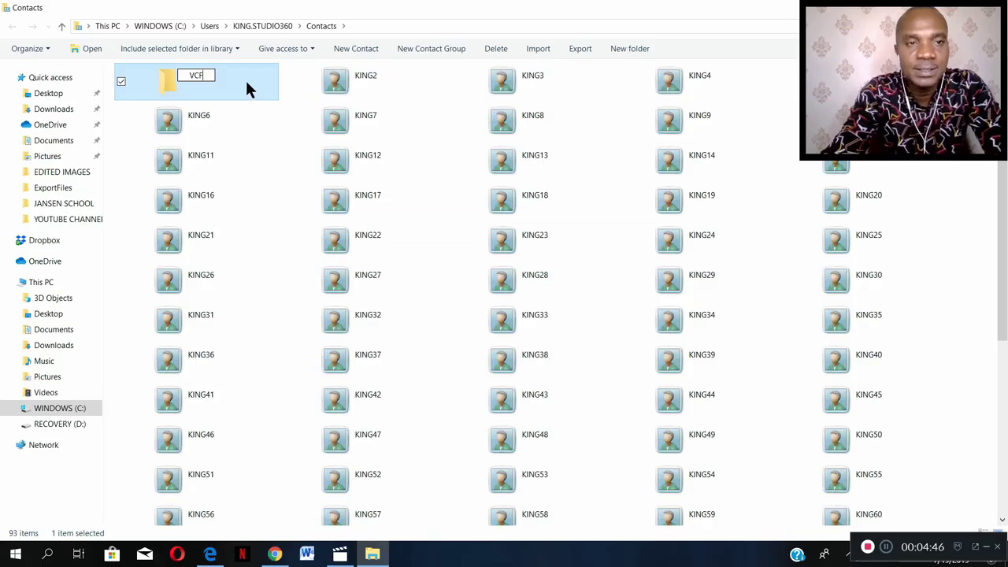
- Confirm VCF as the new folder's name, and rename that folder as CONTACT
{"action": "key", "text": "Return"}
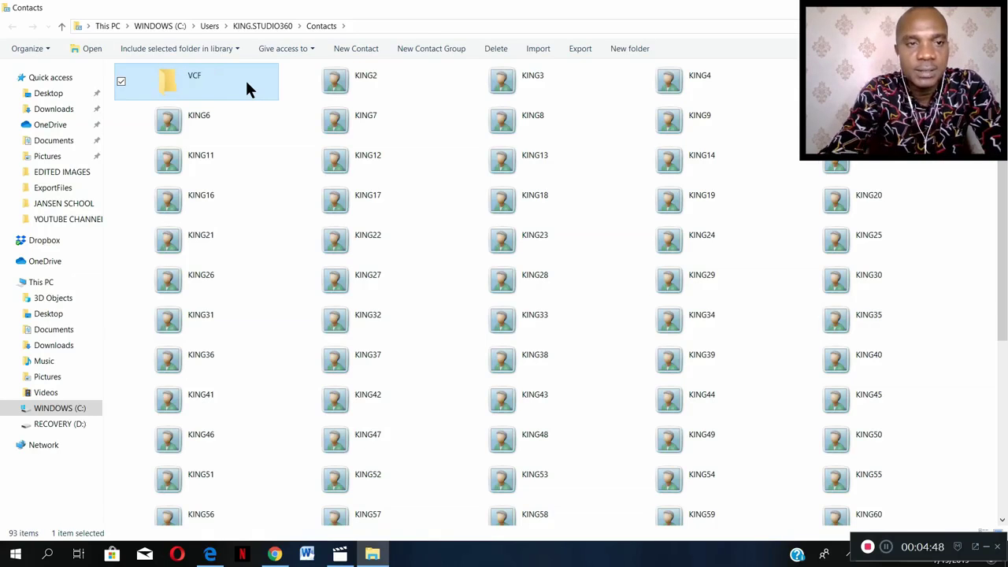
{"action": "right_click", "coordinate": [207, 82]}
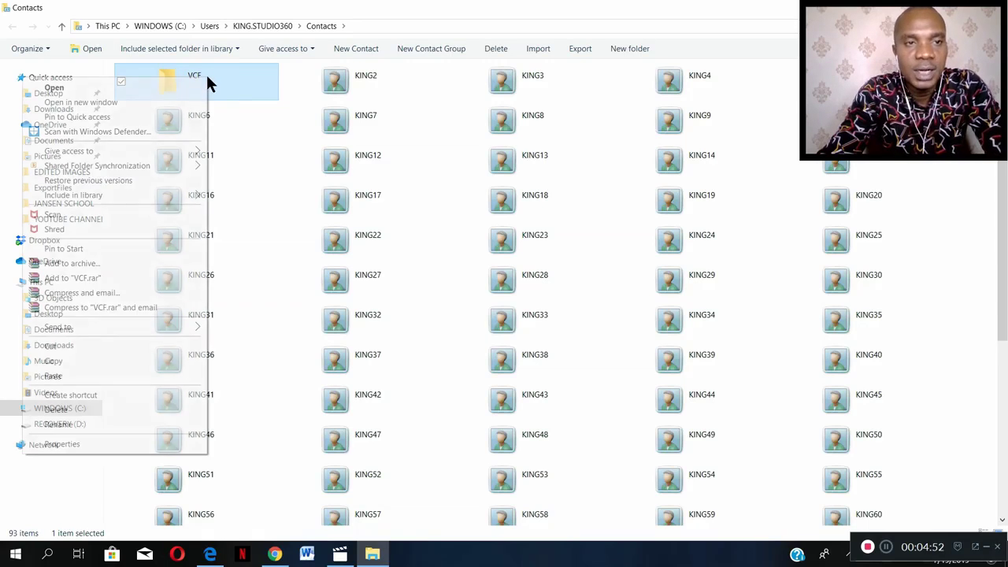
{"action": "left_click", "coordinate": [83, 425]}
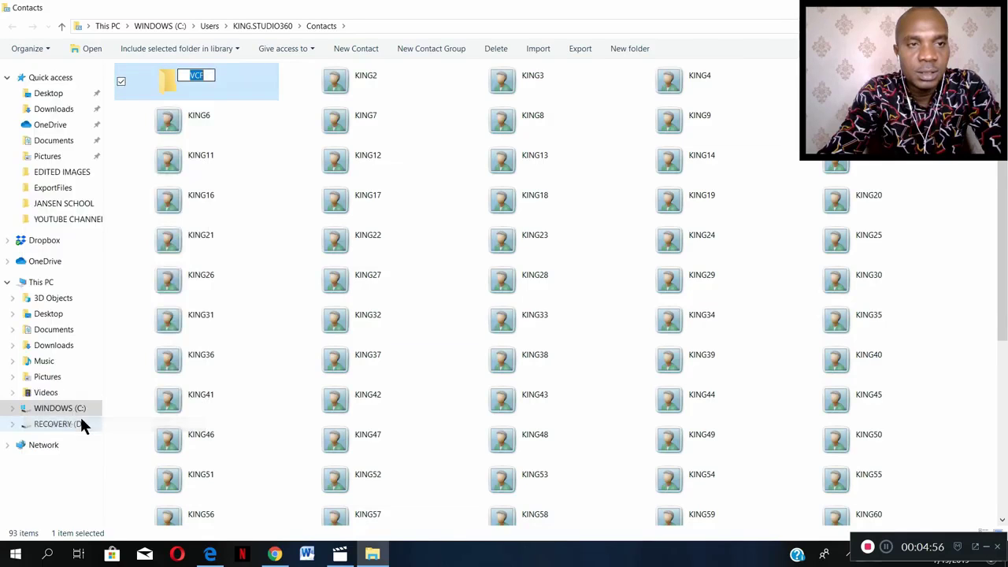
{"action": "type", "text": "CONTACT"}
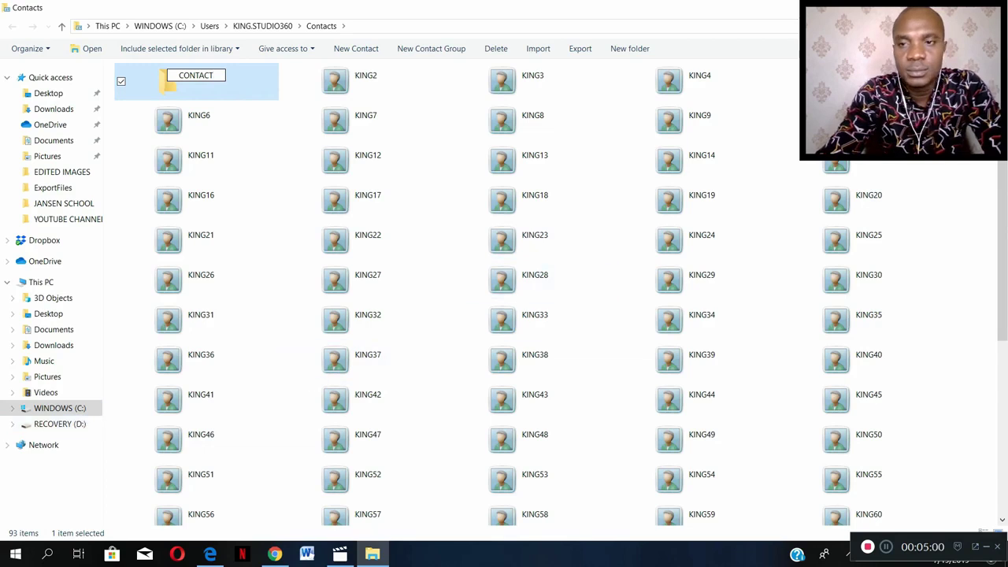
{"action": "key", "text": "Return"}
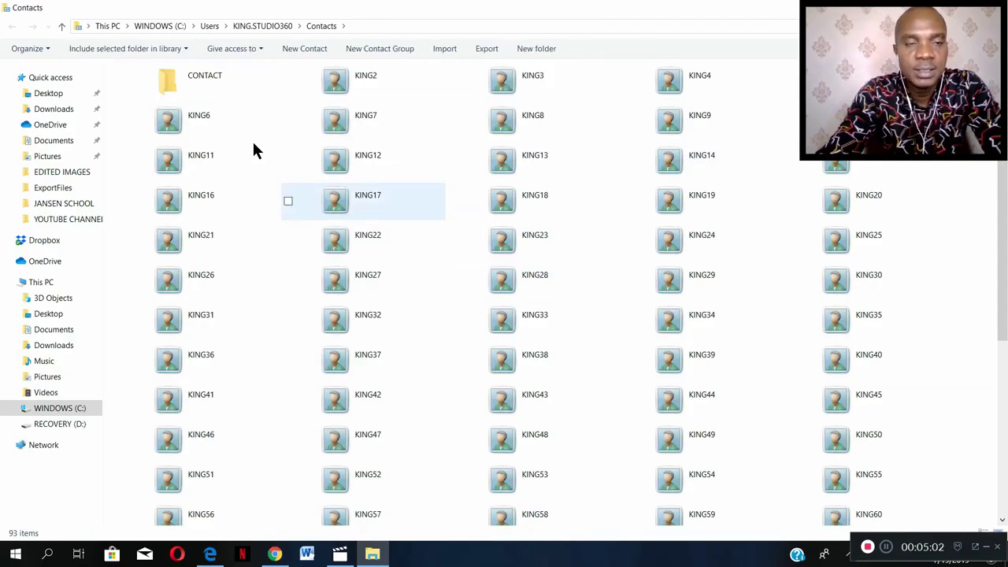
- Start exporting the contacts in the vCards (folder of .vcf files) format
{"action": "left_click", "coordinate": [253, 96]}
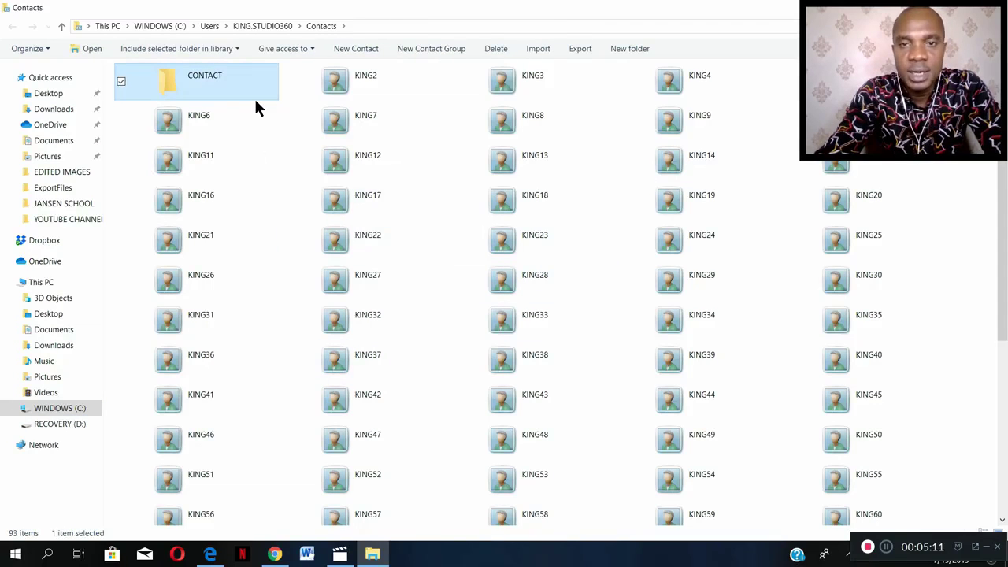
{"action": "left_click", "coordinate": [573, 48]}
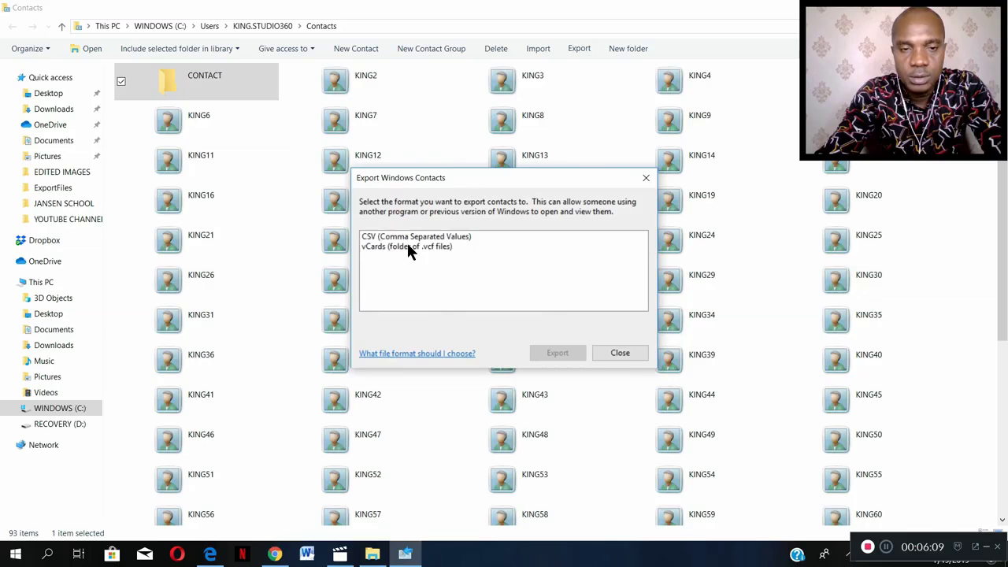
{"action": "left_click", "coordinate": [408, 247]}
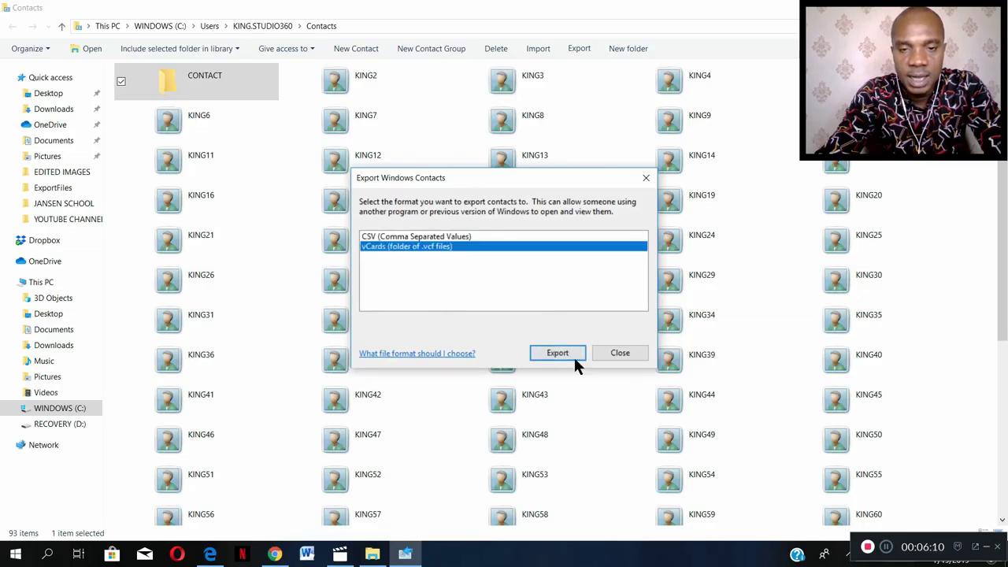
{"action": "left_click", "coordinate": [562, 354]}
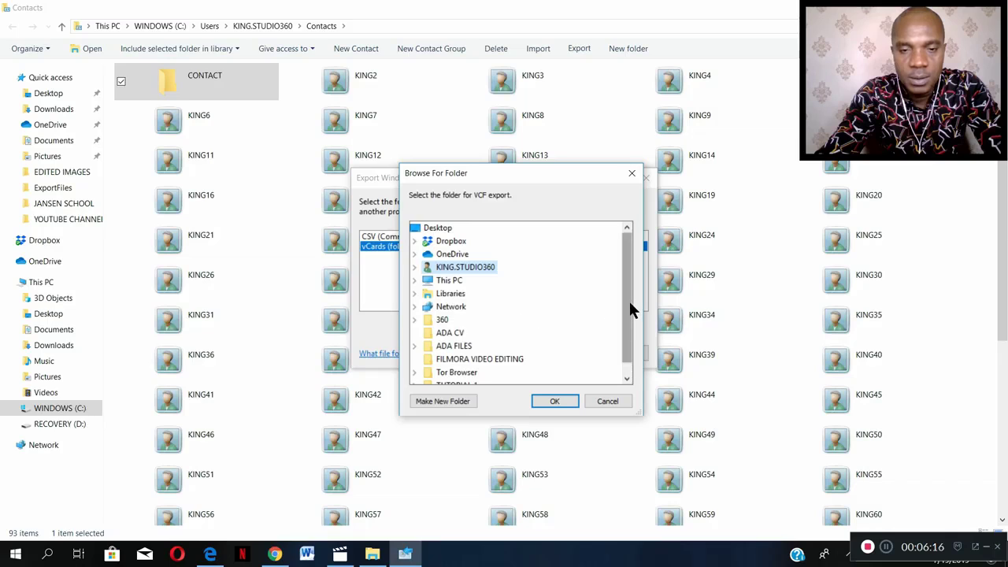
- Choose the CONTACT folder inside the user's Contacts folder as the export destination and run the export
{"action": "left_click_drag", "start_coordinate": [629, 304], "coordinate": [629, 322]}
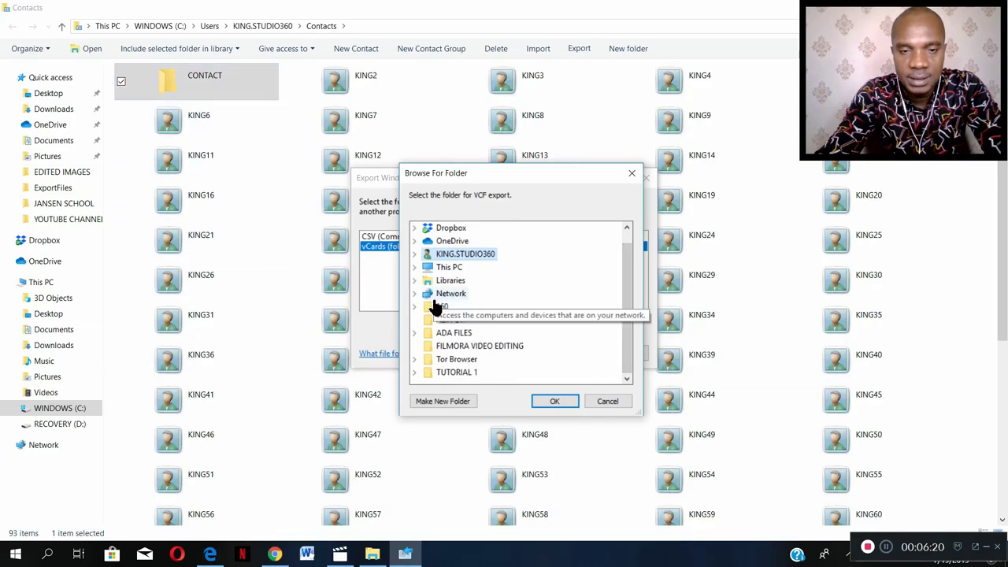
{"action": "left_click", "coordinate": [414, 253]}
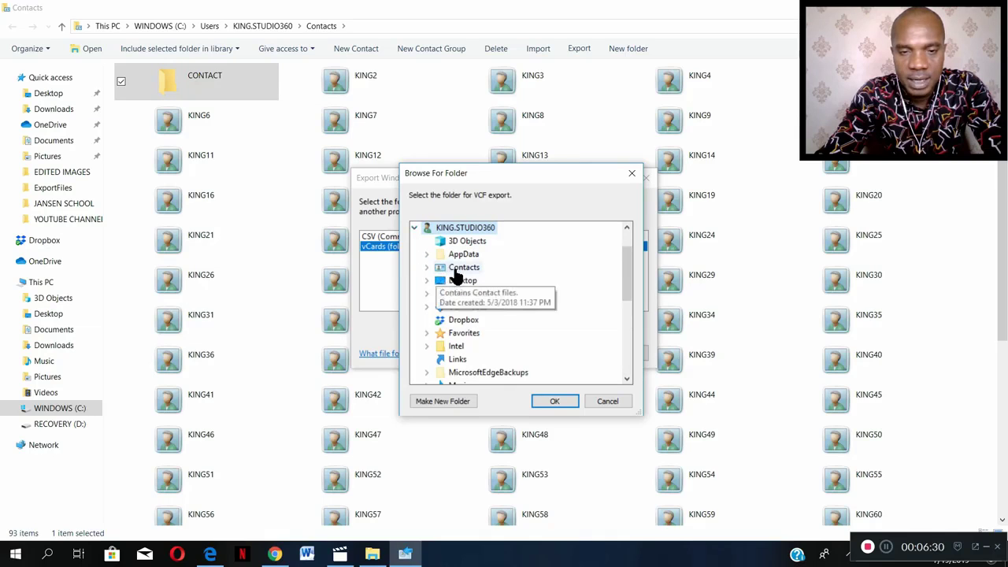
{"action": "left_click", "coordinate": [428, 269]}
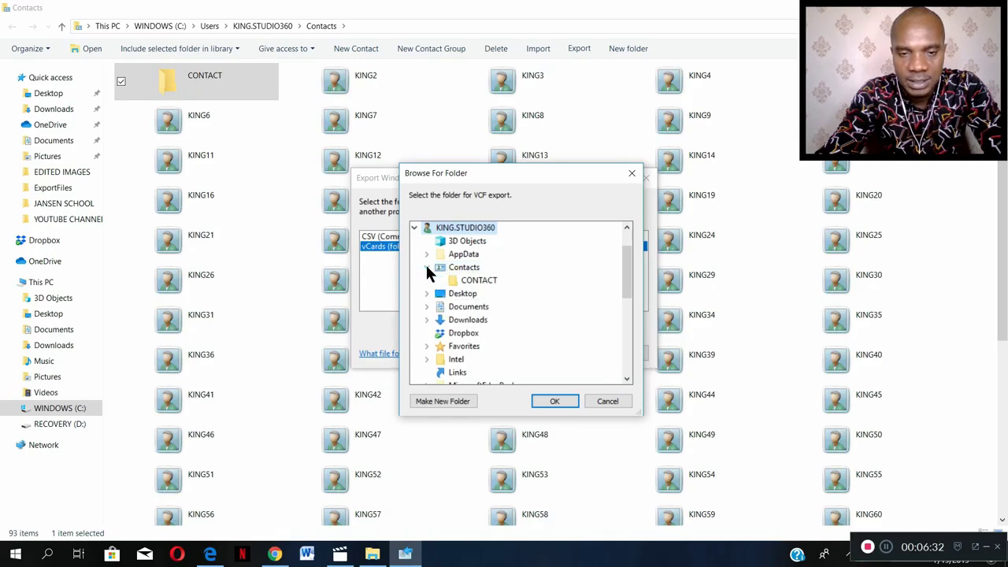
{"action": "left_click", "coordinate": [486, 285]}
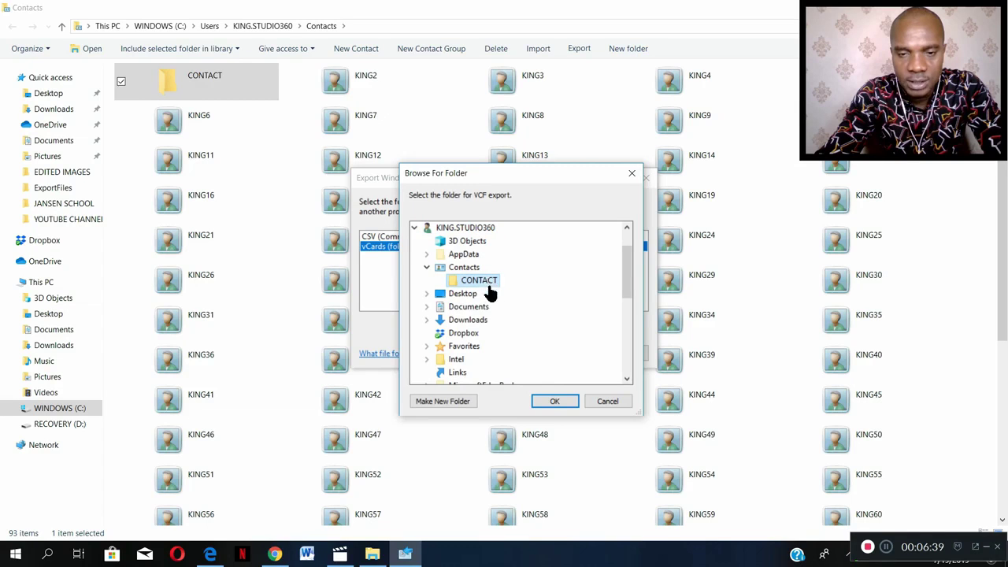
{"action": "left_click", "coordinate": [553, 402]}
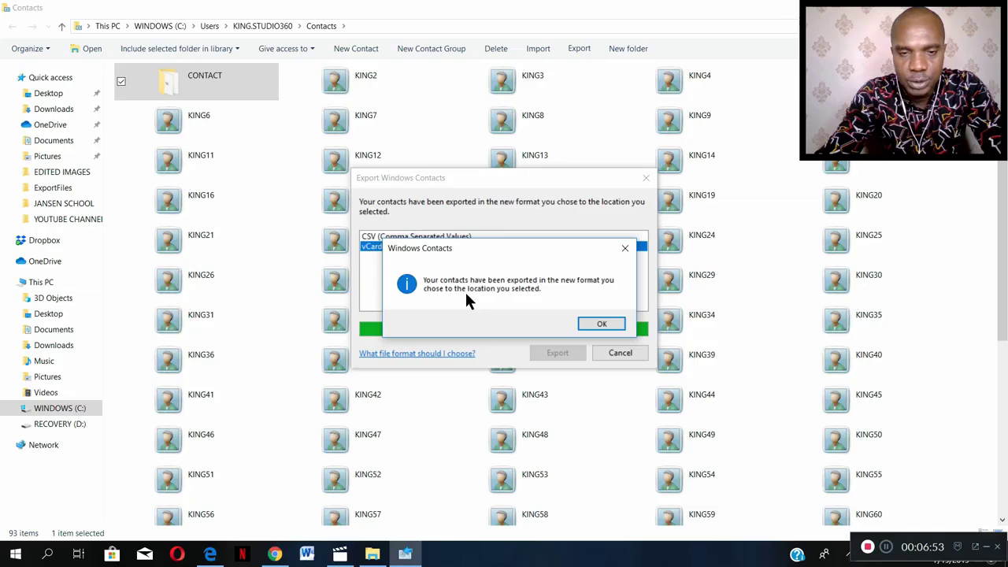
- Close the finished contact export and open the CONTACT folder to view the exported files
{"action": "left_click", "coordinate": [592, 323]}
{"action": "left_click", "coordinate": [620, 354]}
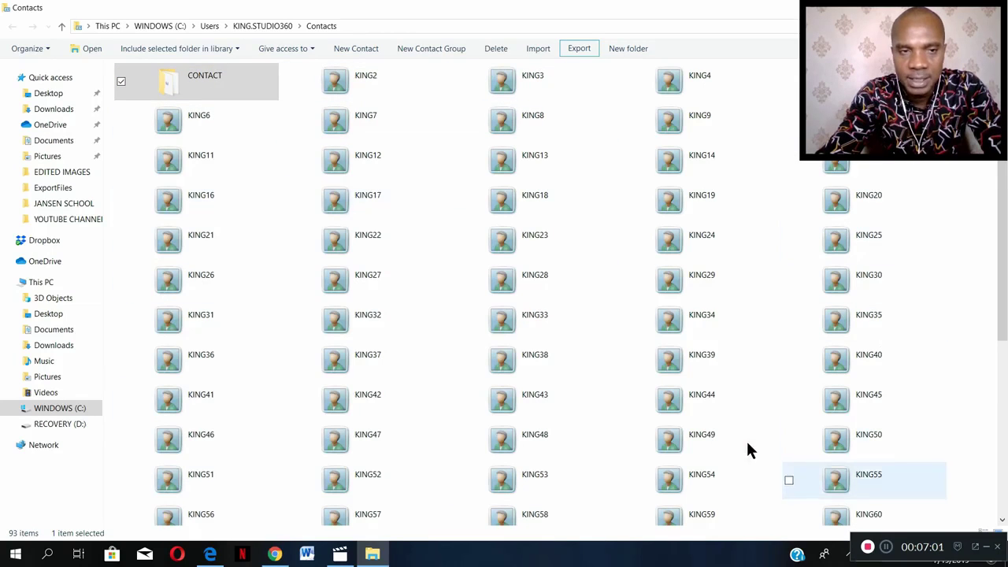
{"action": "double_click", "coordinate": [188, 81]}
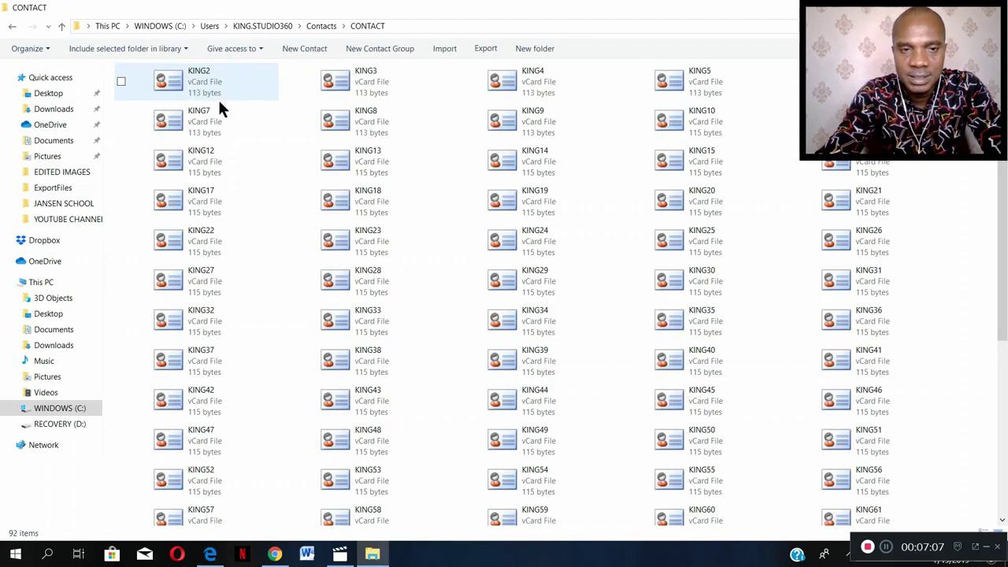
- Check the file type of the KING3 vCard in its properties and close them
{"action": "right_click", "coordinate": [337, 88]}
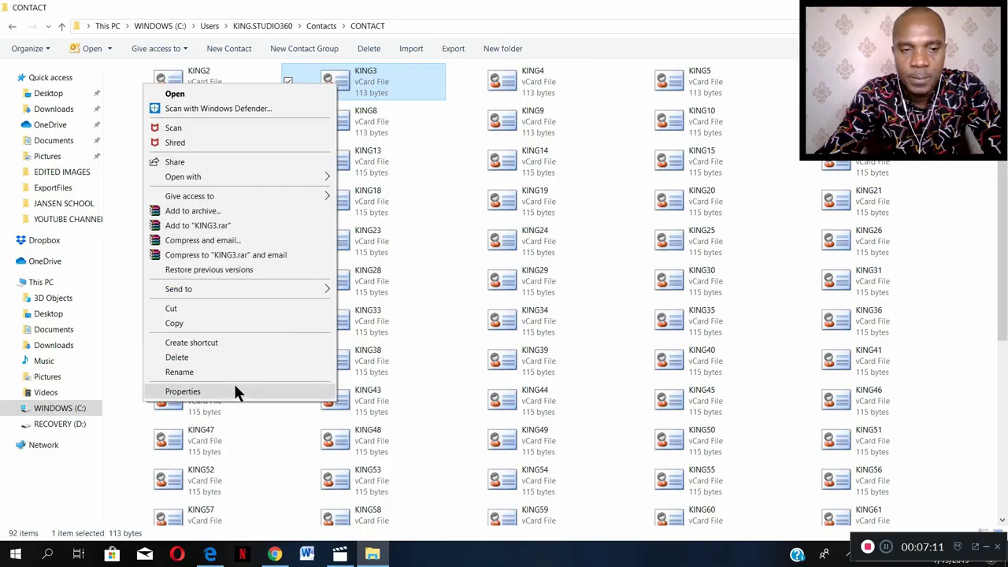
{"action": "left_click", "coordinate": [234, 391]}
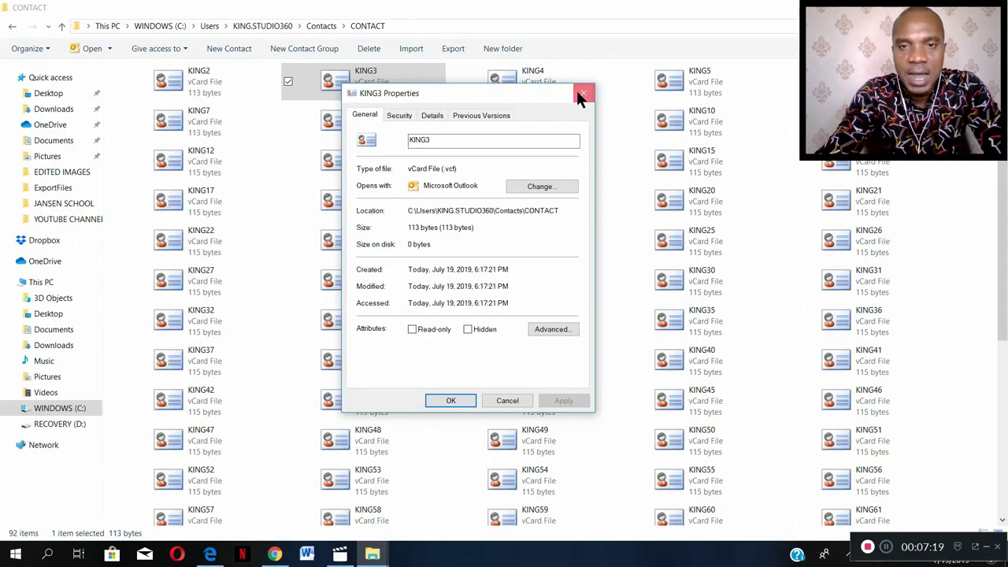
{"action": "left_click", "coordinate": [582, 94]}
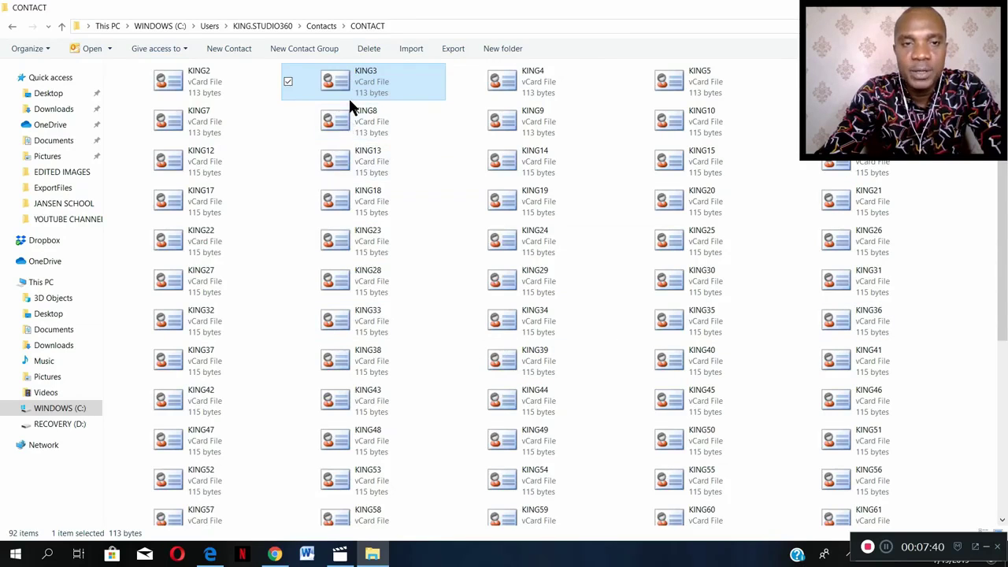
- Go back to Contacts, reopen the CONTACT folder and select all of its vCard files
{"action": "left_click", "coordinate": [11, 28]}
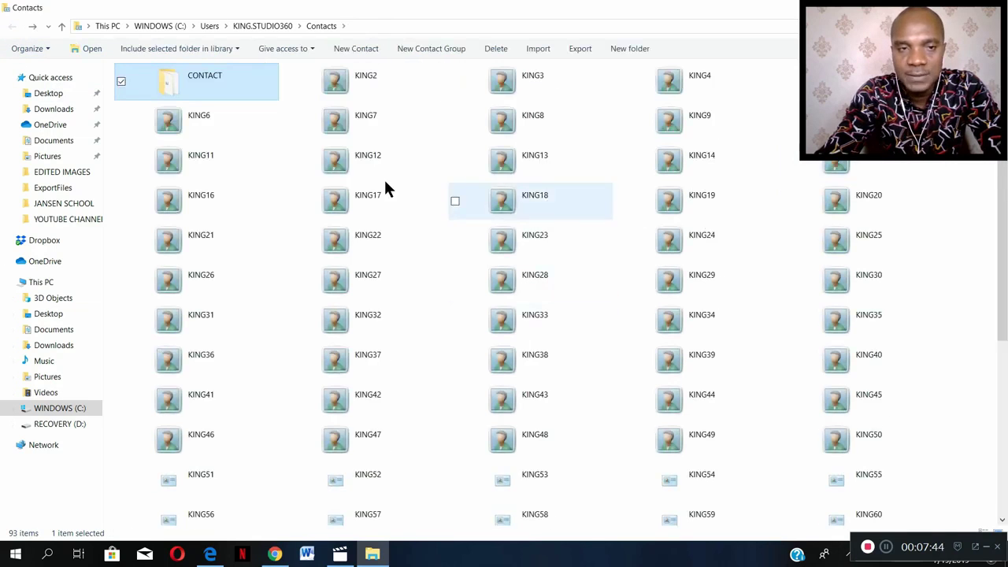
{"action": "double_click", "coordinate": [234, 80]}
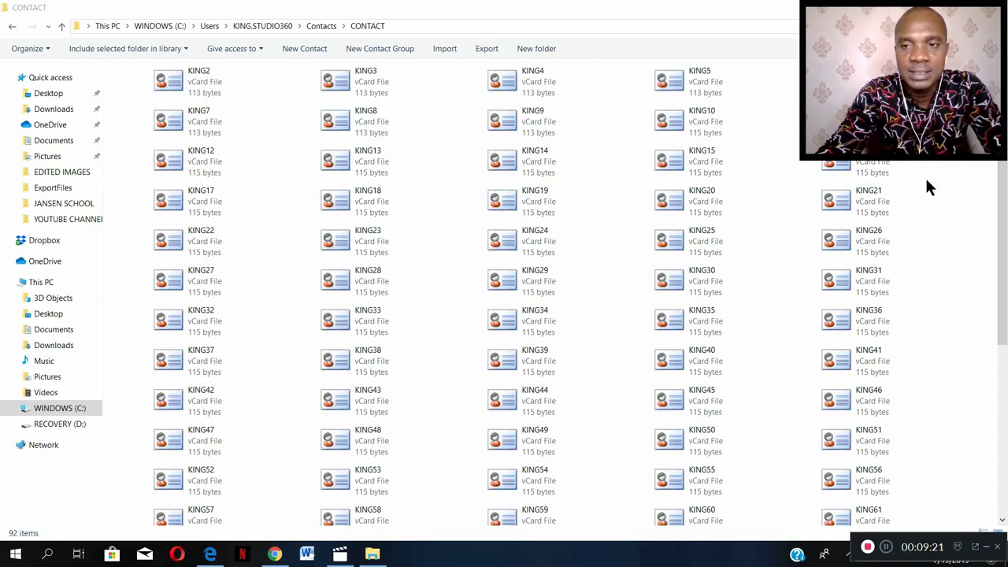
{"action": "left_click", "coordinate": [859, 208]}
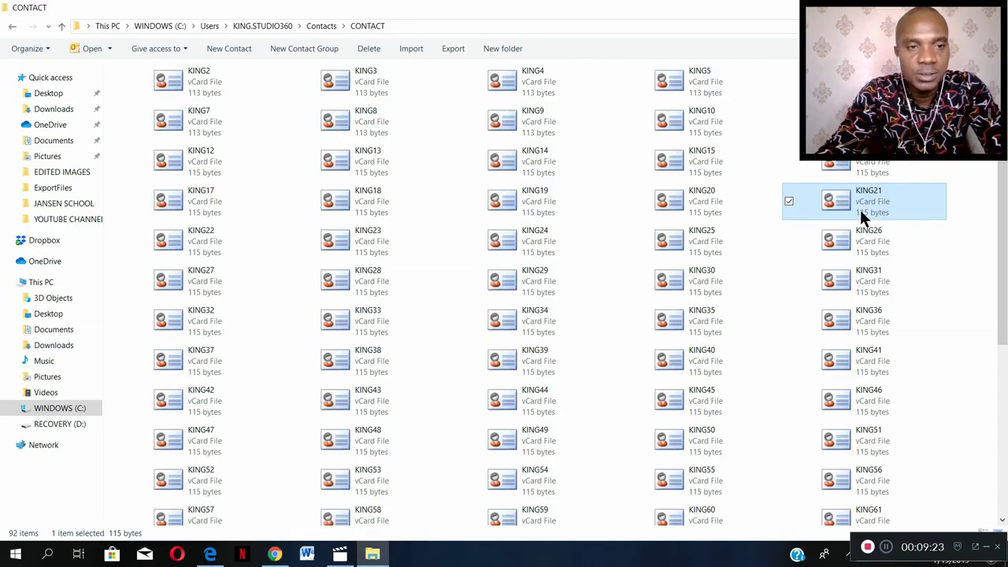
{"action": "key", "text": "ctrl+a"}
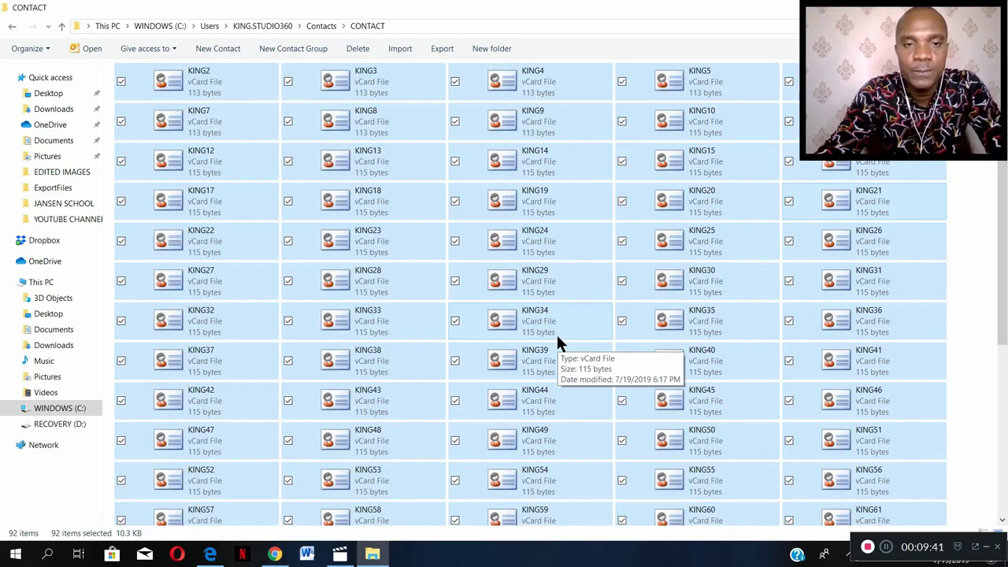
- Return to the Contacts folder and copy the whole CONTACT folder
{"action": "left_click", "coordinate": [11, 30]}
{"action": "right_click", "coordinate": [191, 82]}
{"action": "left_click", "coordinate": [134, 364]}
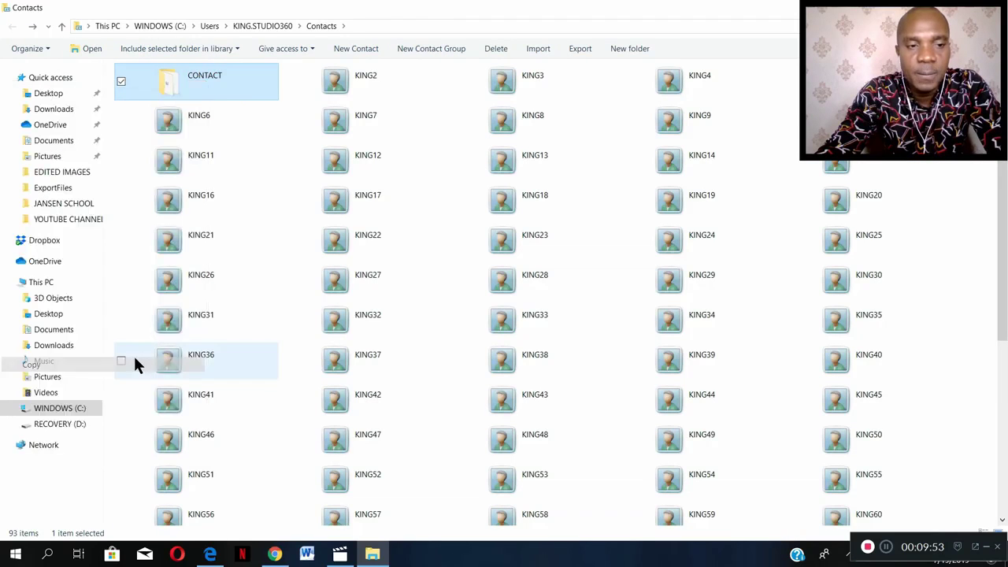
- Paste the copied CONTACT folder into the RECOVERY (D:) drive and check the files inside it
{"action": "left_click", "coordinate": [41, 285]}
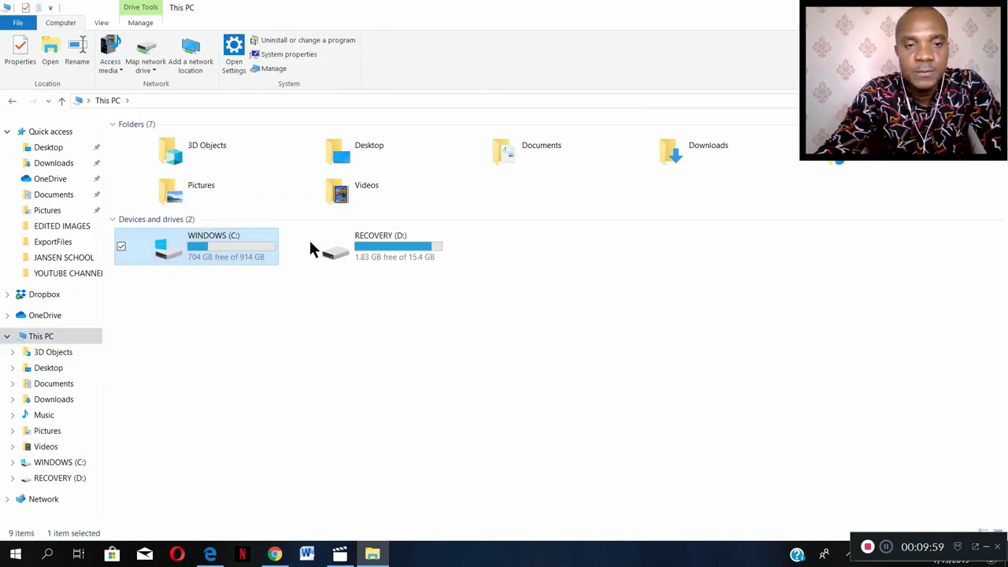
{"action": "left_click", "coordinate": [358, 248]}
{"action": "left_click", "coordinate": [230, 243]}
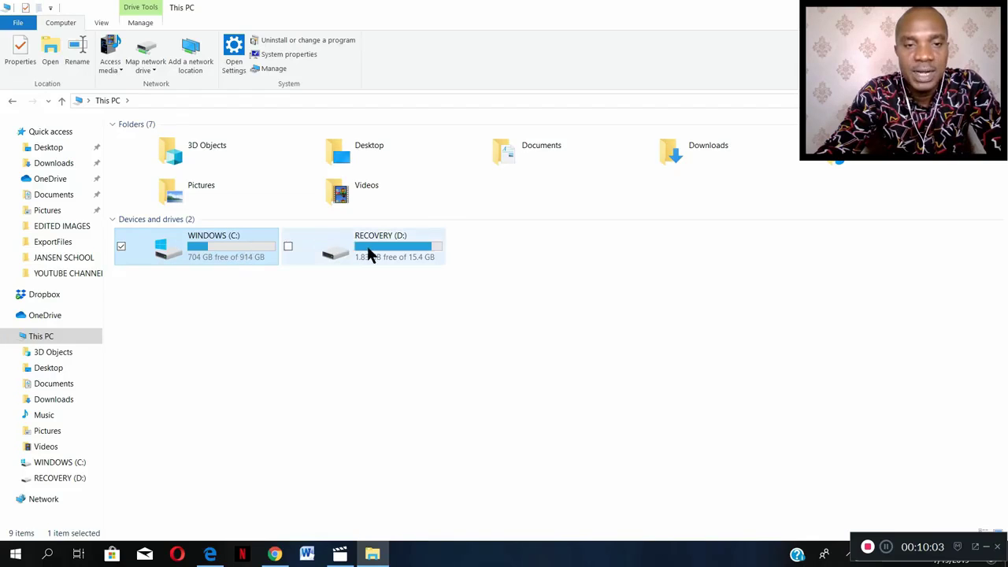
{"action": "mouse_move", "coordinate": [370, 253]}
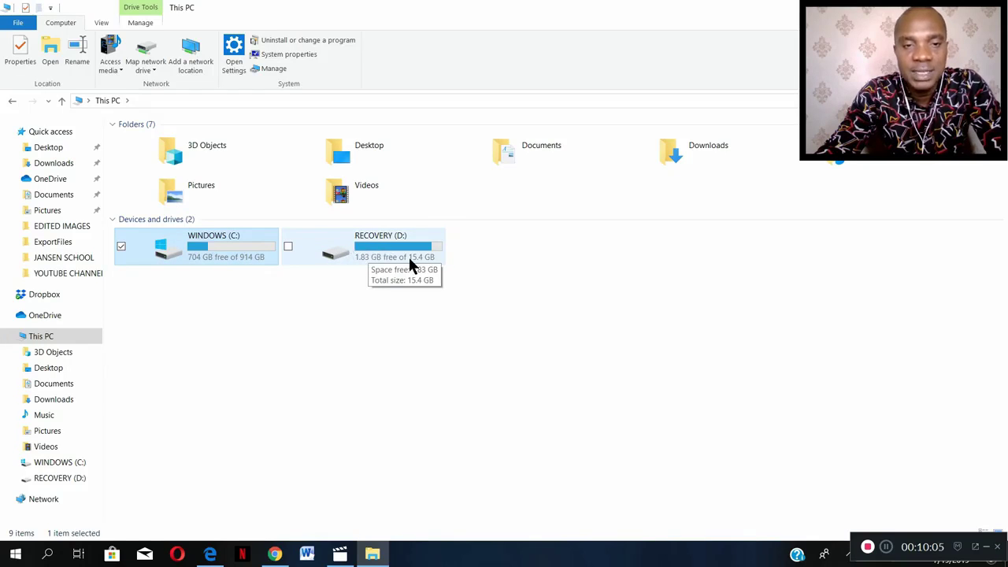
{"action": "double_click", "coordinate": [369, 251]}
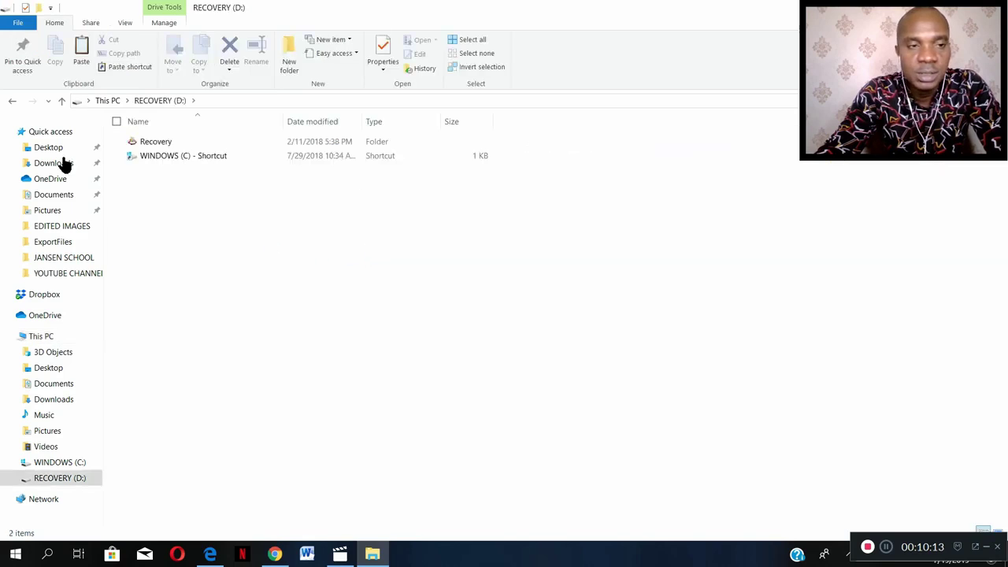
{"action": "left_click", "coordinate": [12, 100]}
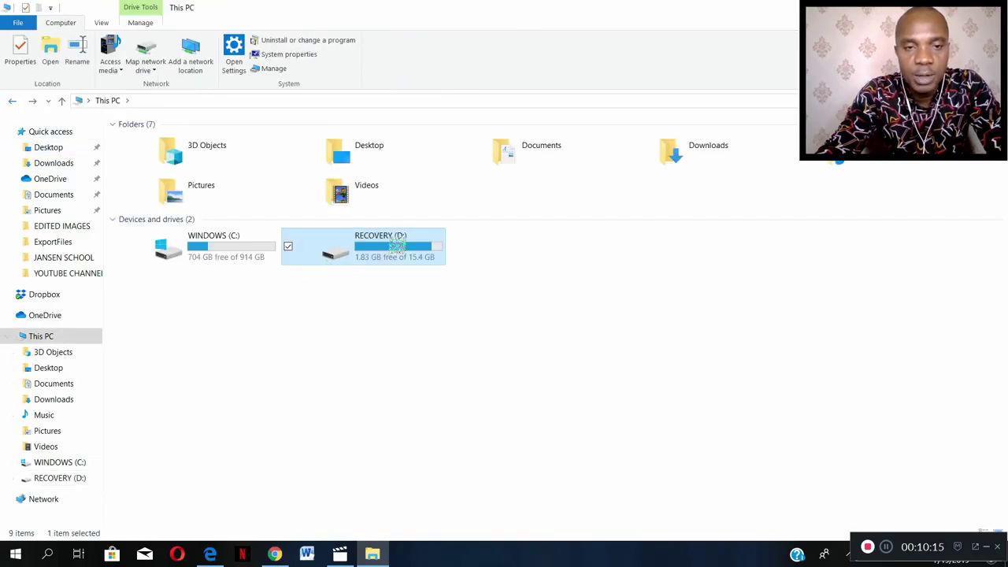
{"action": "double_click", "coordinate": [397, 246]}
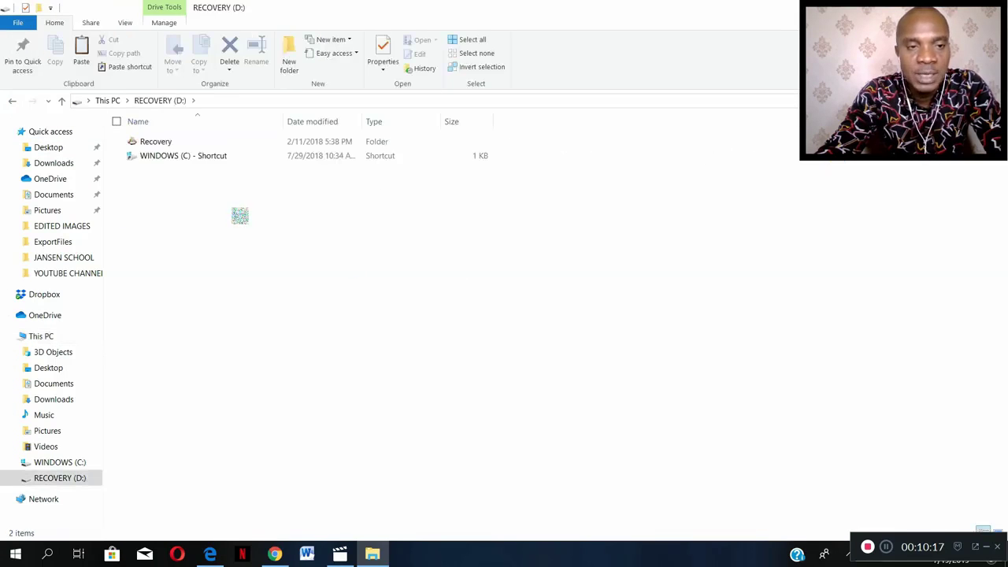
{"action": "right_click", "coordinate": [239, 219]}
{"action": "left_click", "coordinate": [173, 304]}
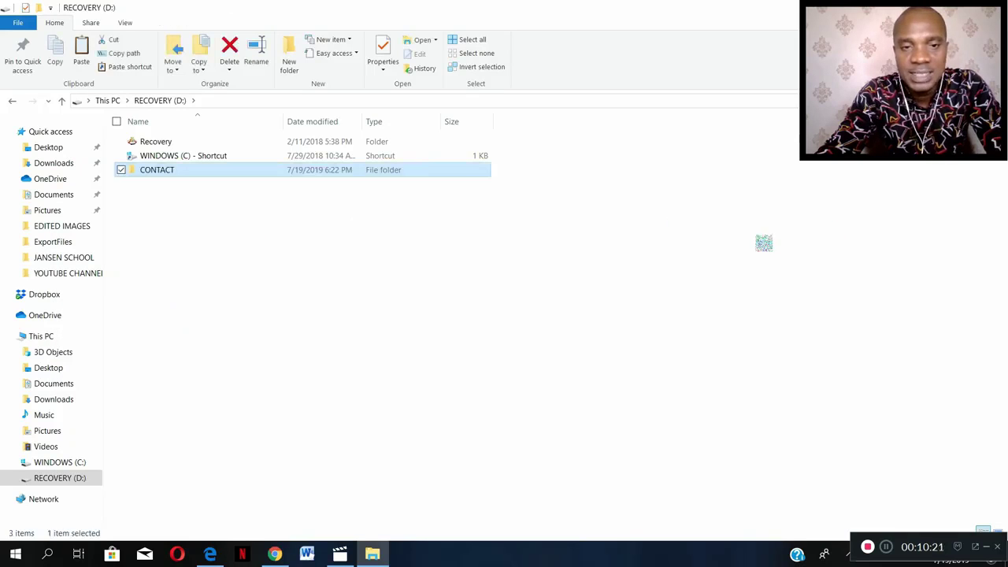
{"action": "double_click", "coordinate": [236, 174]}
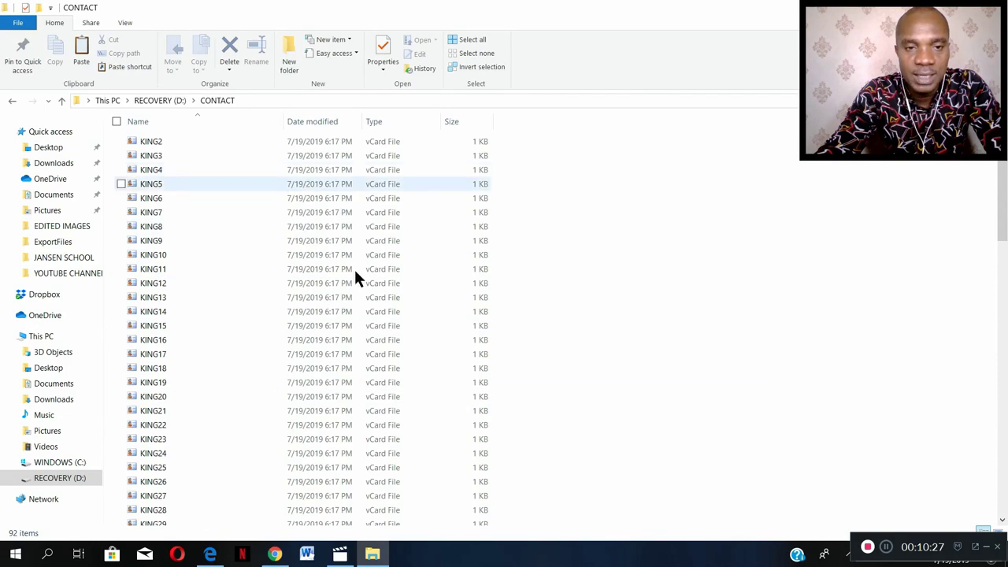
{"action": "left_click", "coordinate": [12, 100]}
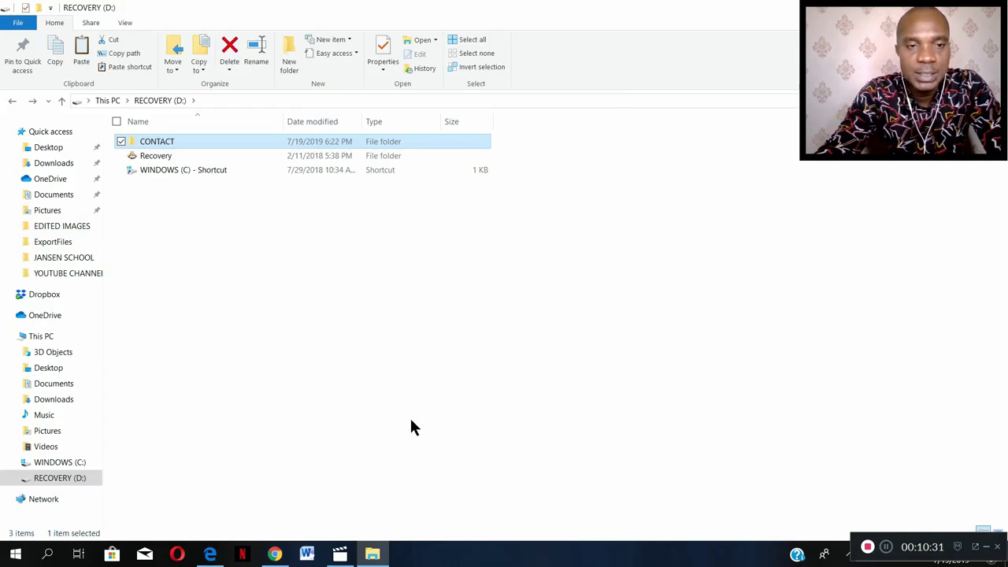
- Search for CMD, open Command Prompt and move its window aside
{"action": "left_click", "coordinate": [48, 554]}
{"action": "type", "text": "CMD"}
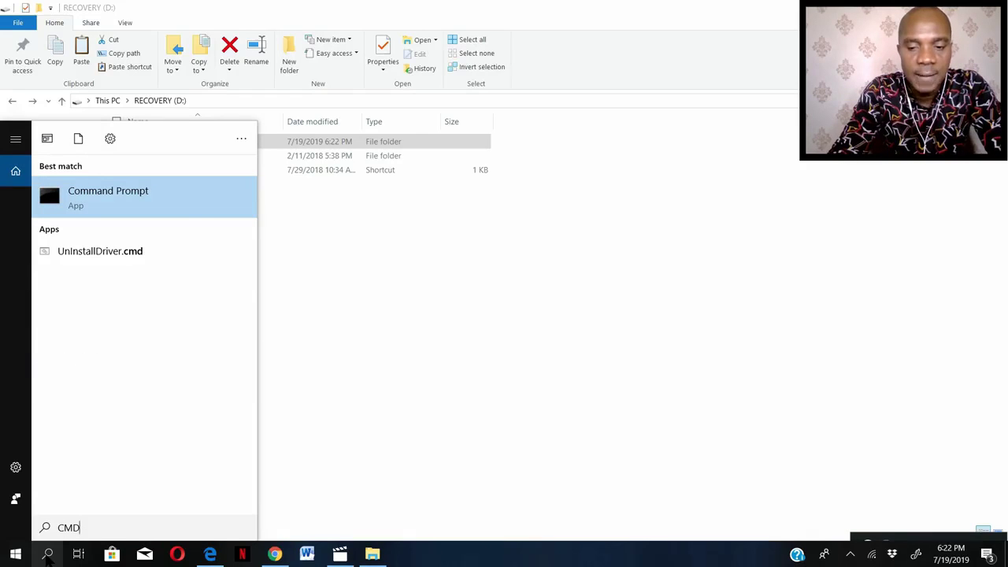
{"action": "key", "text": "Return"}
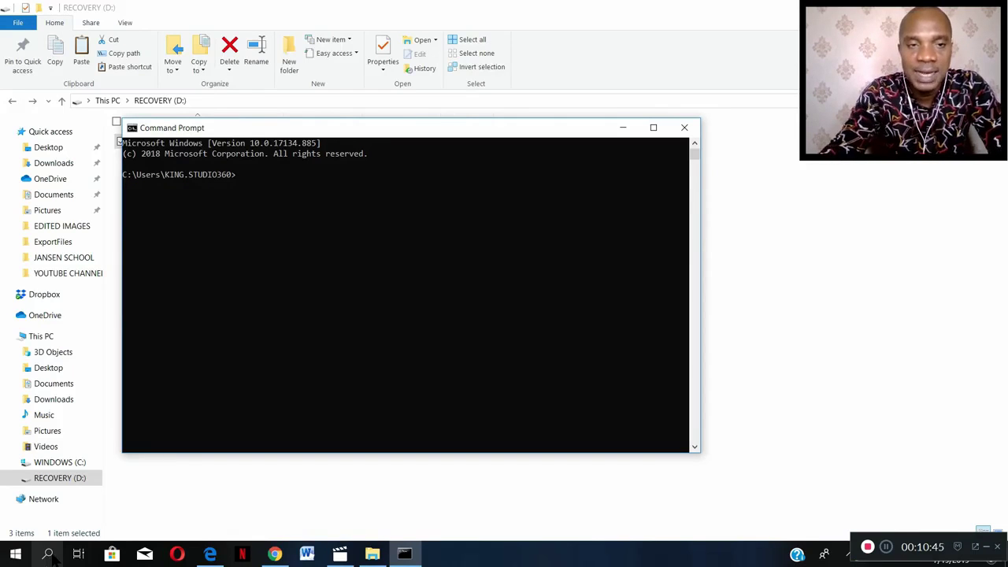
{"action": "left_click_drag", "start_coordinate": [405, 132], "coordinate": [709, 130]}
- Reopen the CONTACT folder on the RECOVERY (D:) drive from This PC and look through its vCard files
{"action": "left_click", "coordinate": [12, 100]}
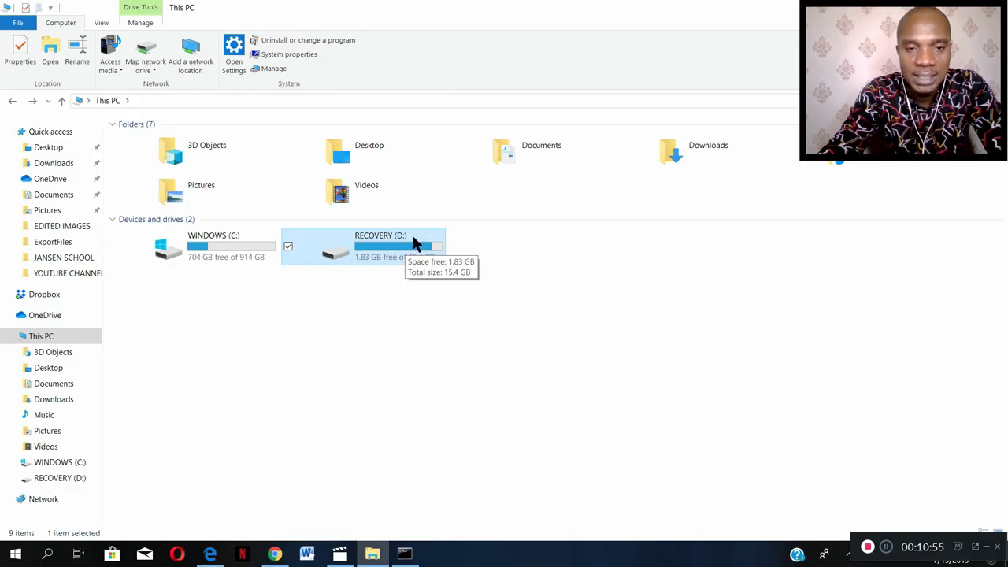
{"action": "double_click", "coordinate": [356, 247]}
{"action": "left_click", "coordinate": [154, 145]}
{"action": "double_click", "coordinate": [154, 145]}
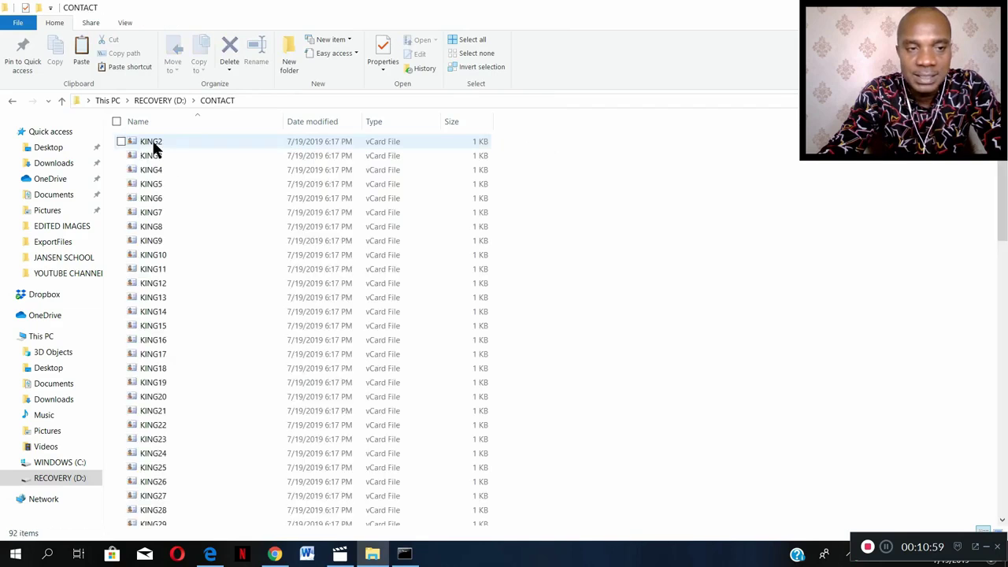
{"action": "scroll", "coordinate": [211, 179], "scroll_direction": "down", "scroll_amount": 1}
{"action": "scroll", "coordinate": [210, 177], "scroll_direction": "down", "scroll_amount": 2}
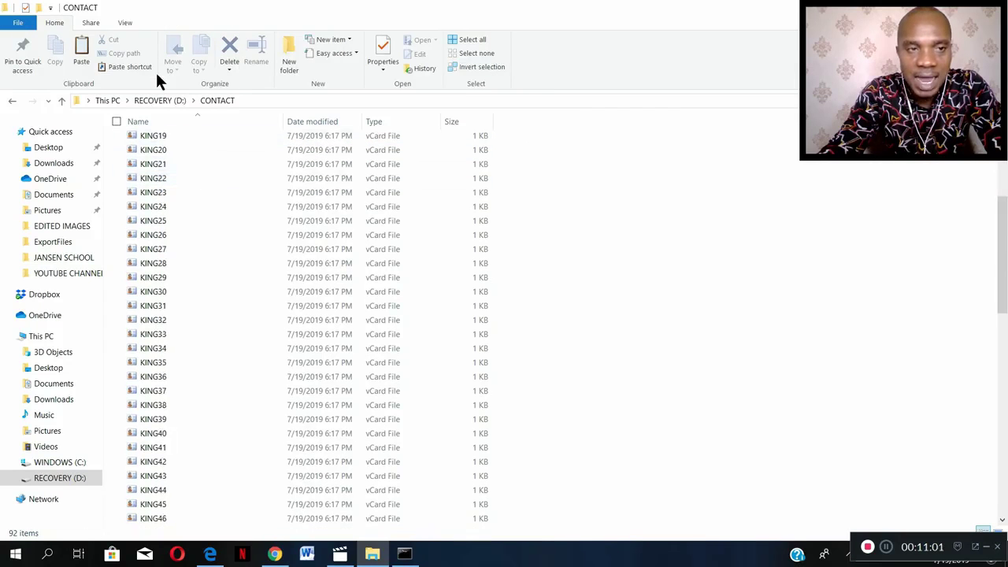
- Show the CONTACT folder's vCard files as large icons, look through them and switch back to Command Prompt
{"action": "left_click", "coordinate": [125, 22]}
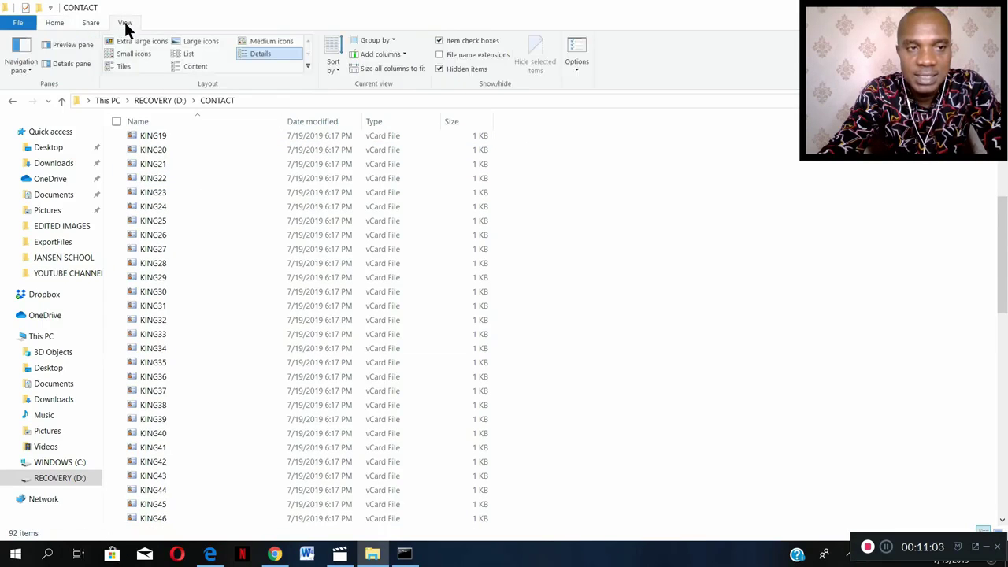
{"action": "left_click", "coordinate": [199, 43]}
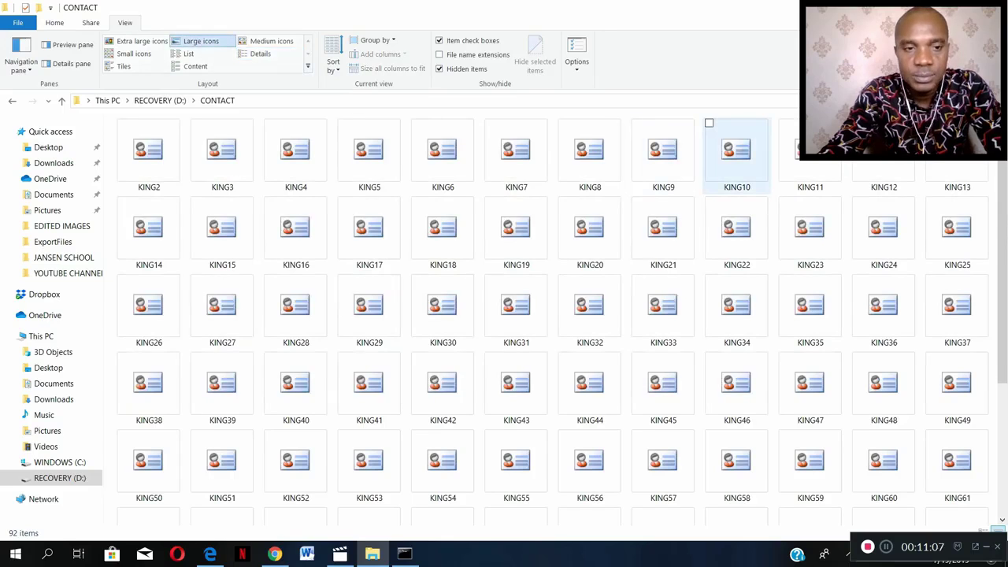
{"action": "scroll", "coordinate": [736, 158], "scroll_direction": "down", "scroll_amount": 3}
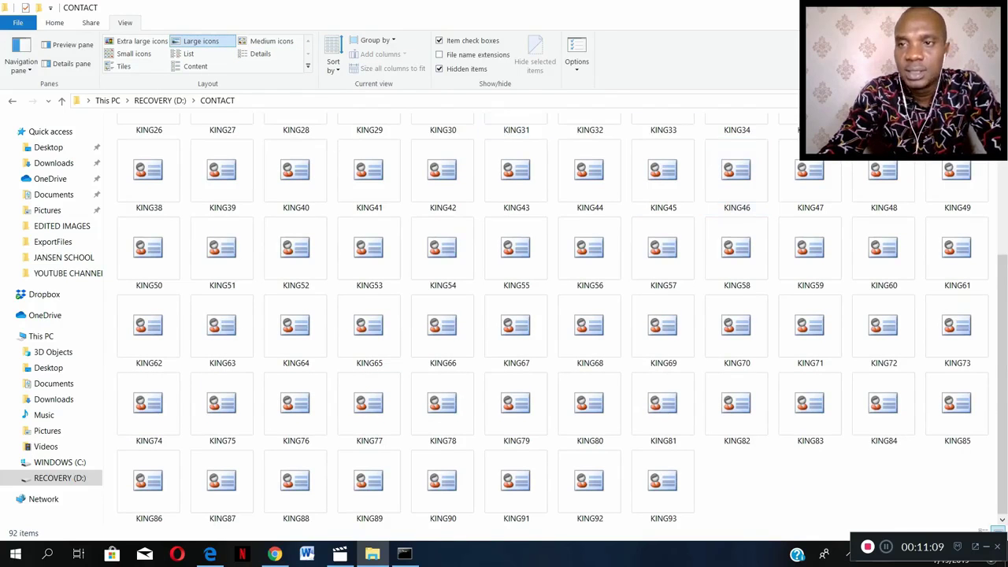
{"action": "key", "text": "alt+Tab"}
{"action": "left_click_drag", "start_coordinate": [753, 132], "coordinate": [753, 131]}
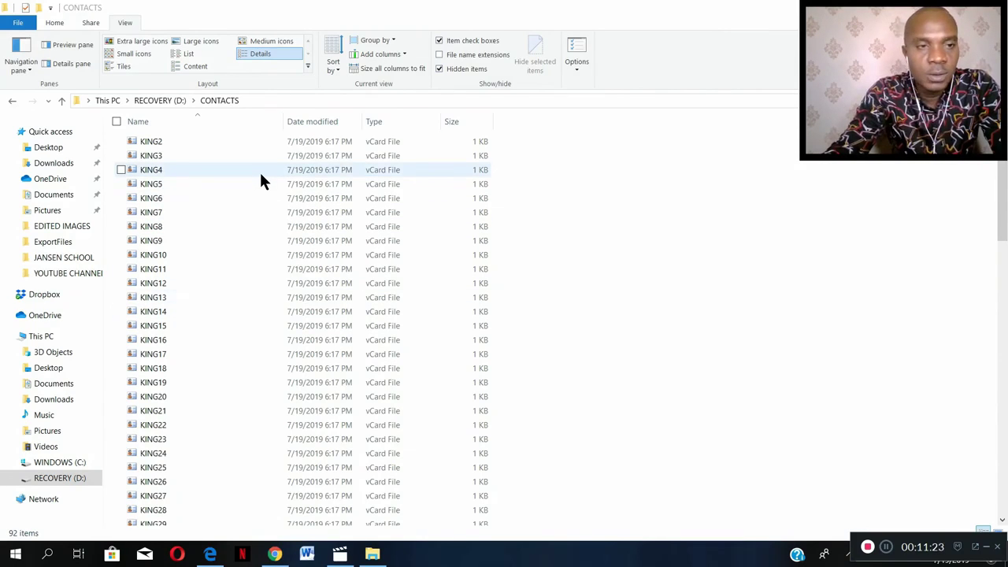
- Look through the vCard files in the CONTACTS folder on RECOVERY (D:) and open Command Prompt
{"action": "scroll", "coordinate": [259, 170], "scroll_direction": "down", "scroll_amount": 7}
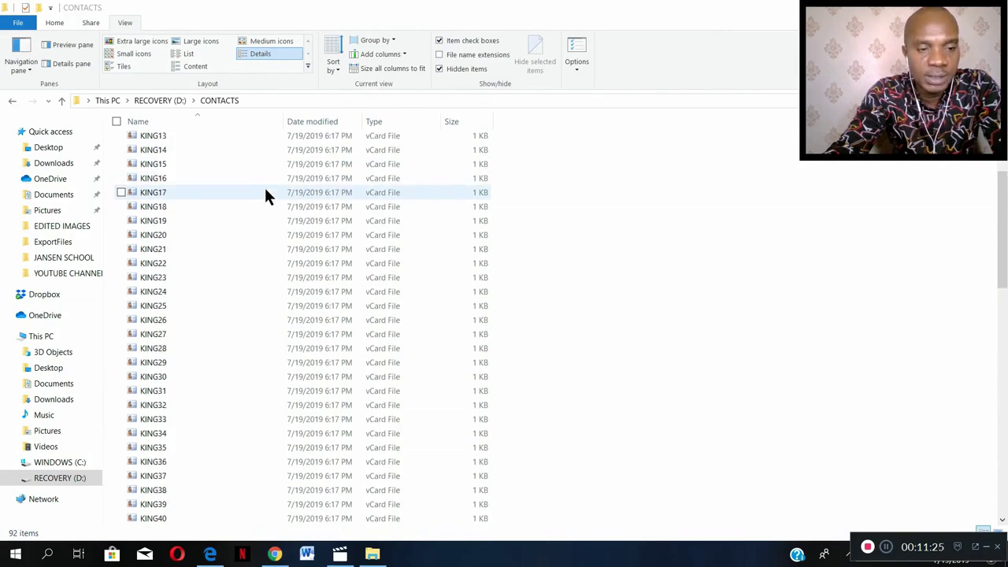
{"action": "left_click", "coordinate": [48, 554]}
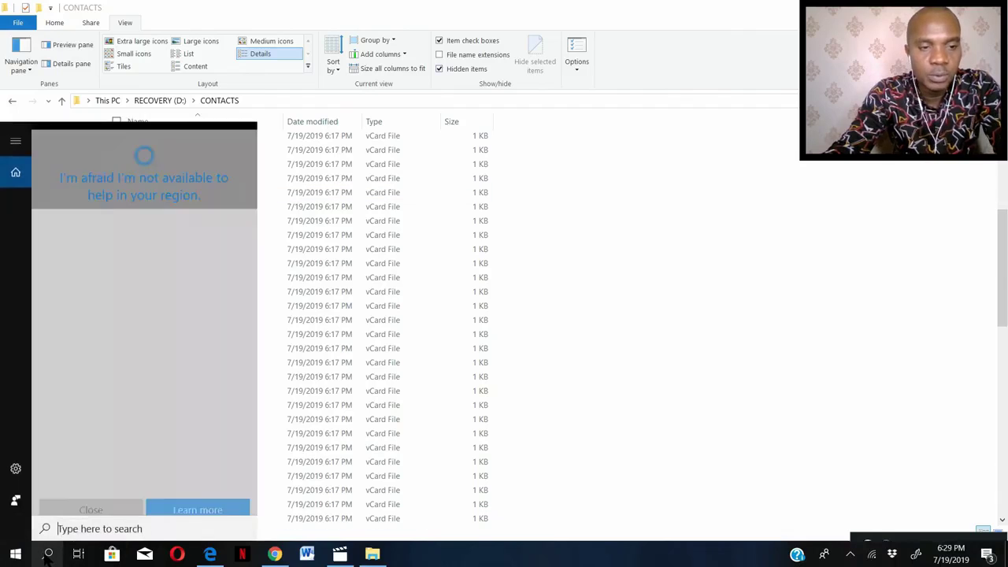
{"action": "type", "text": "cmd"}
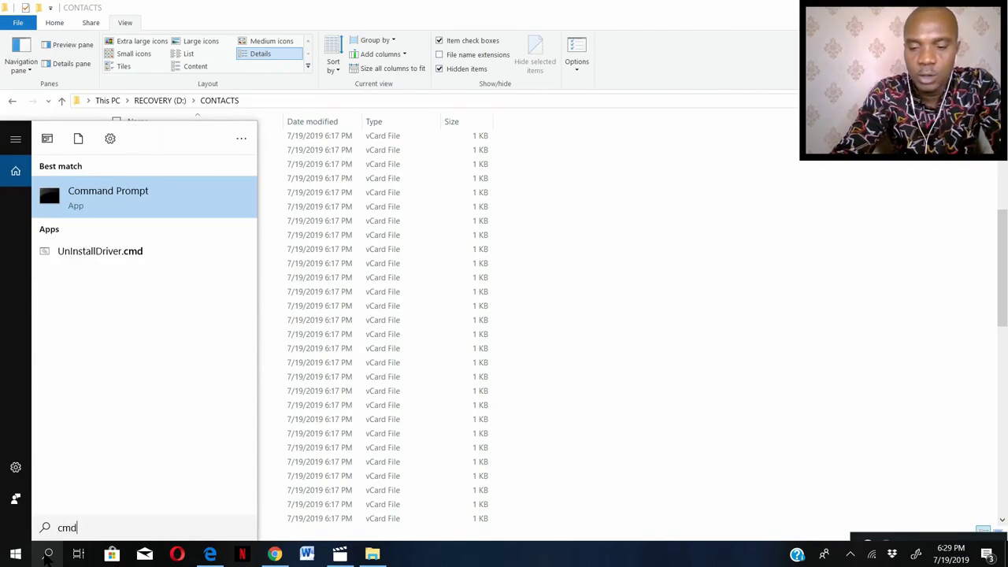
{"action": "key", "text": "Return"}
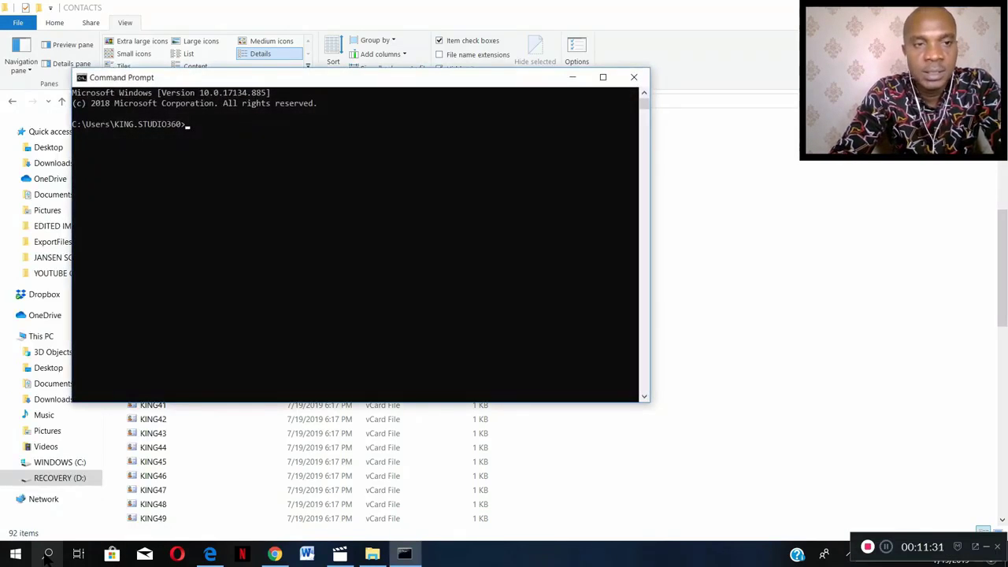
- Check where the CONTACTS folder sits on the RECOVERY (D:) drive and switch back to Command Prompt
{"action": "left_click", "coordinate": [427, 16]}
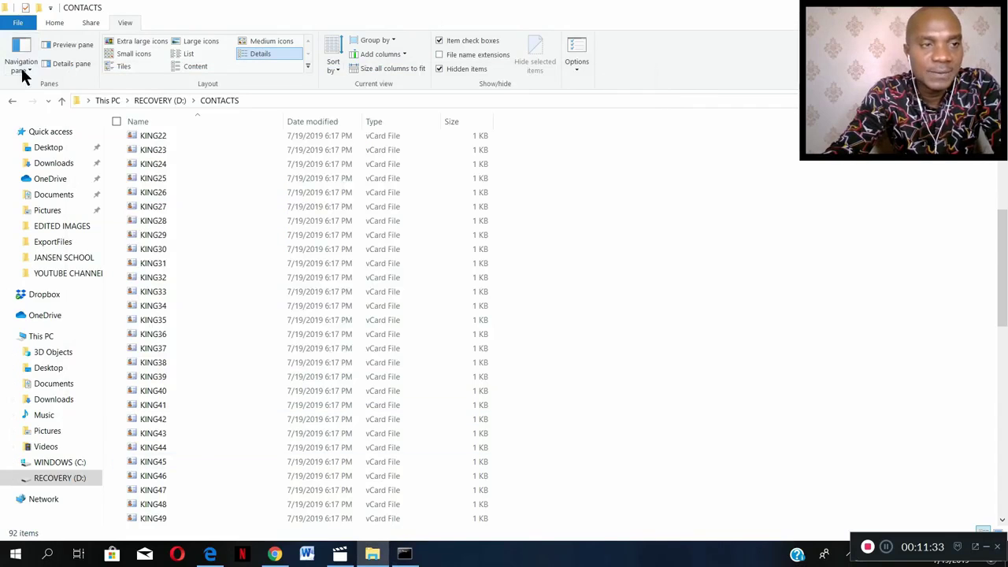
{"action": "left_click", "coordinate": [12, 101]}
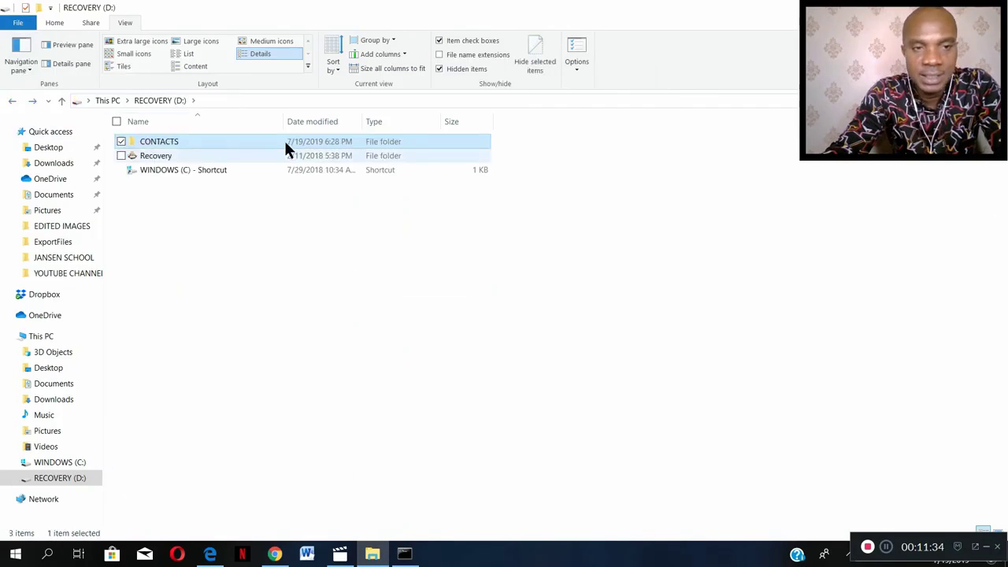
{"action": "left_click", "coordinate": [12, 100]}
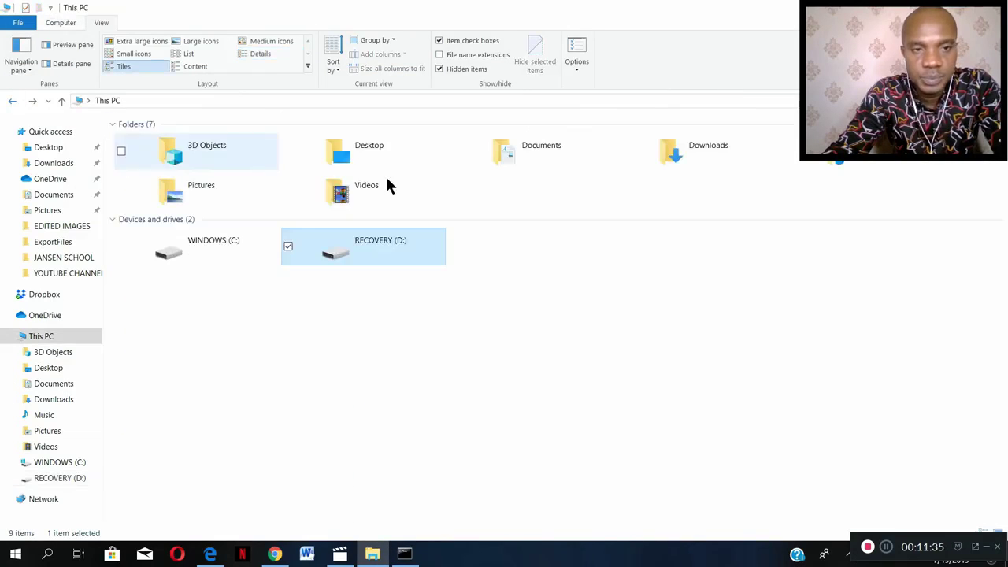
{"action": "double_click", "coordinate": [379, 248]}
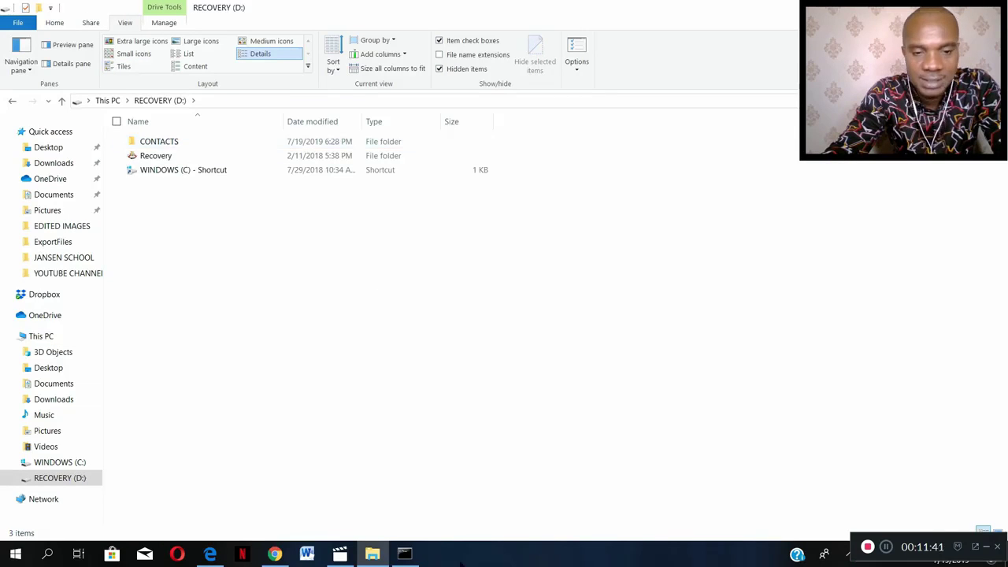
{"action": "key", "text": "super+0"}
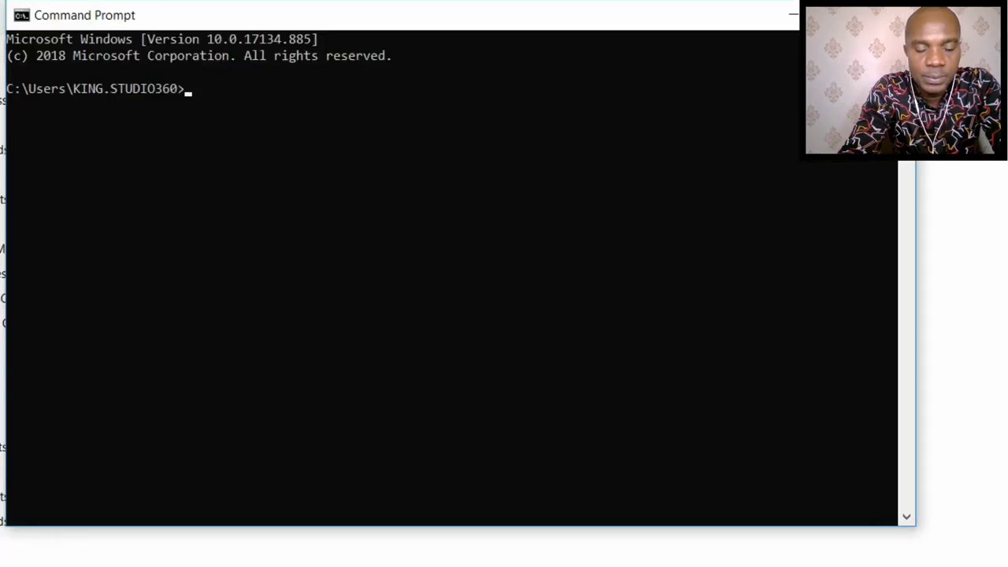
- Switch the command line to drive D: and change into its contacts folder
{"action": "type", "text": "d"}
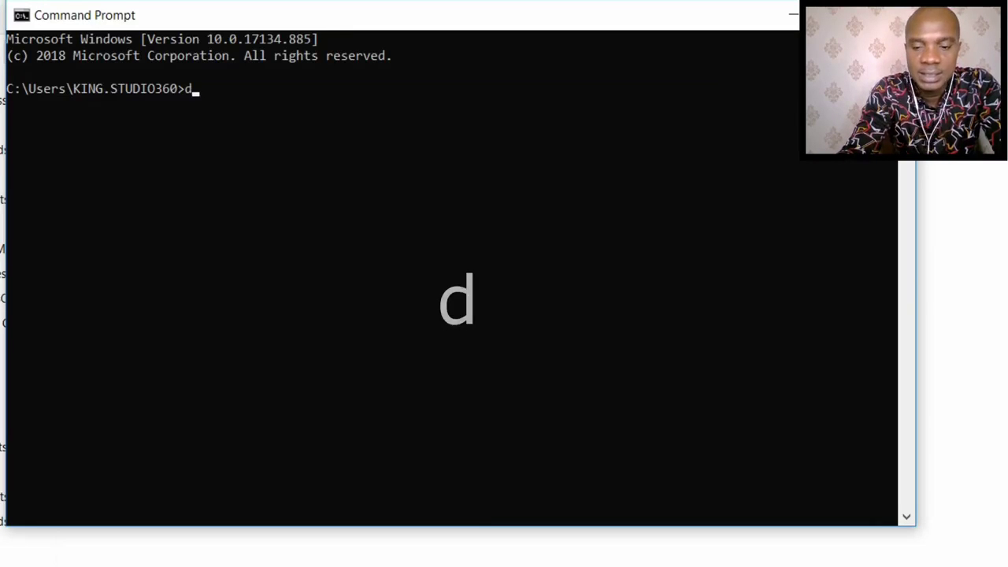
{"action": "type", "text": ":"}
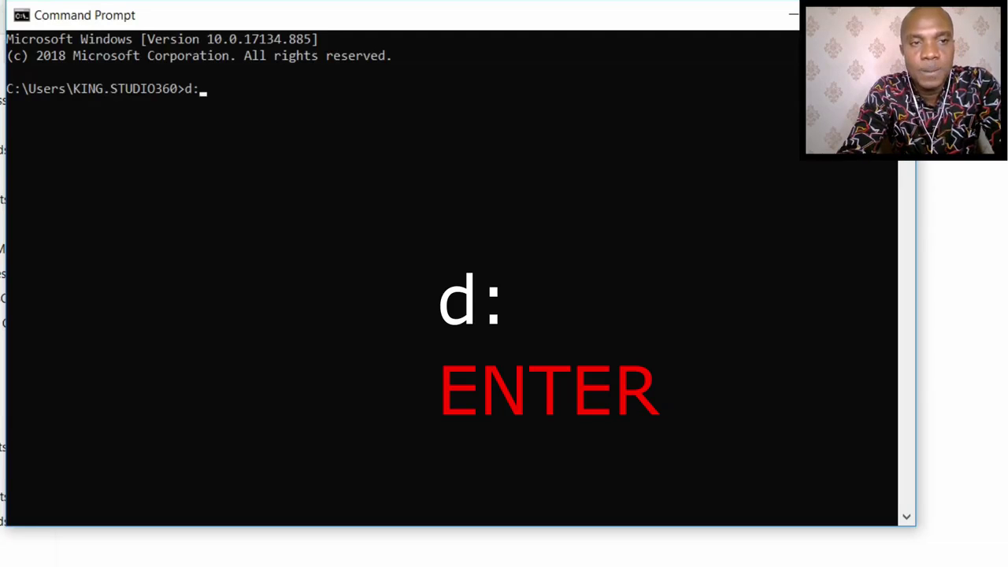
{"action": "key", "text": "Return"}
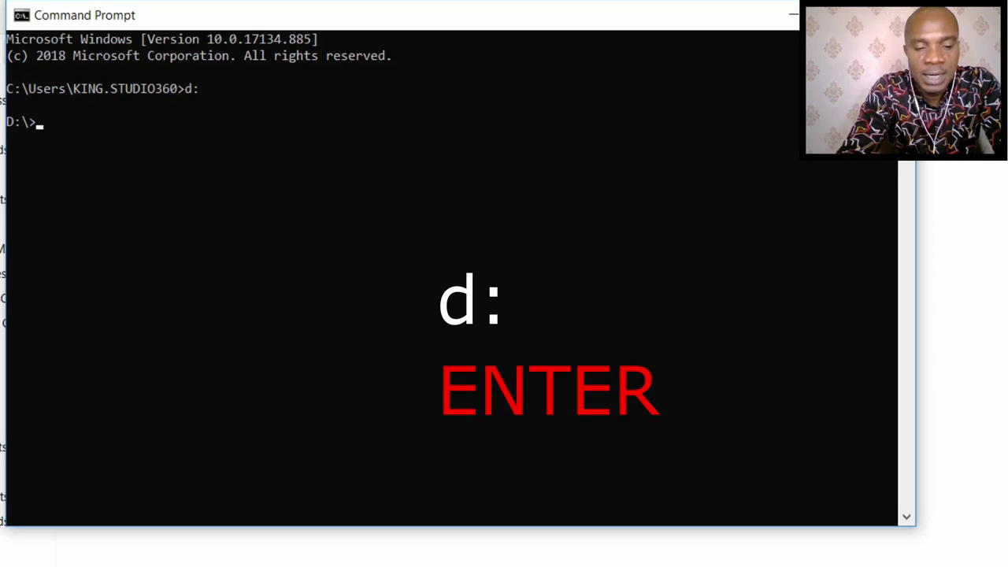
{"action": "type", "text": "cd"}
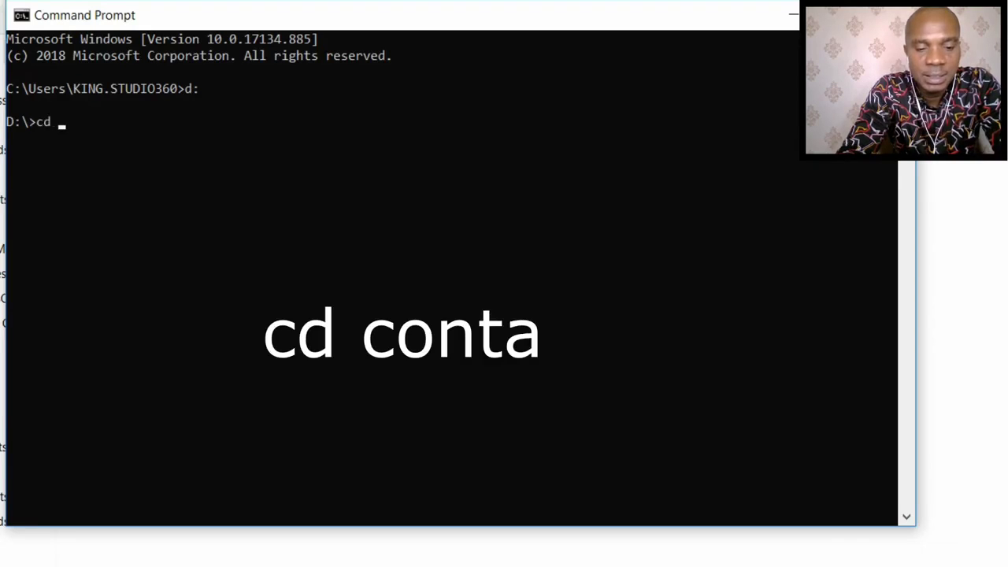
{"action": "type", "text": " contacts"}
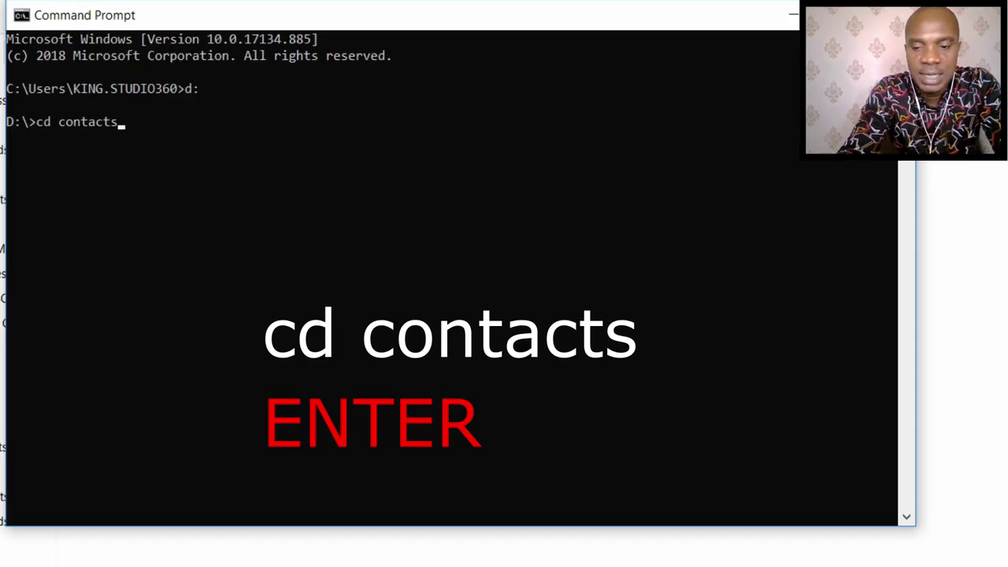
{"action": "key", "text": "Return"}
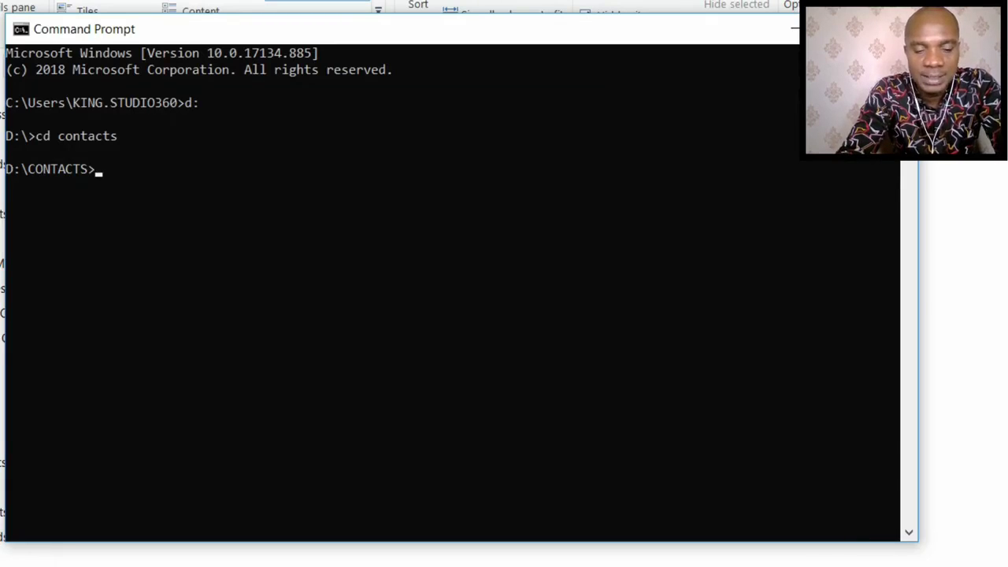
- Merge all vCard files in the folder into one file by running copy *.vcf all.vcf
{"action": "type", "text": "copy"}
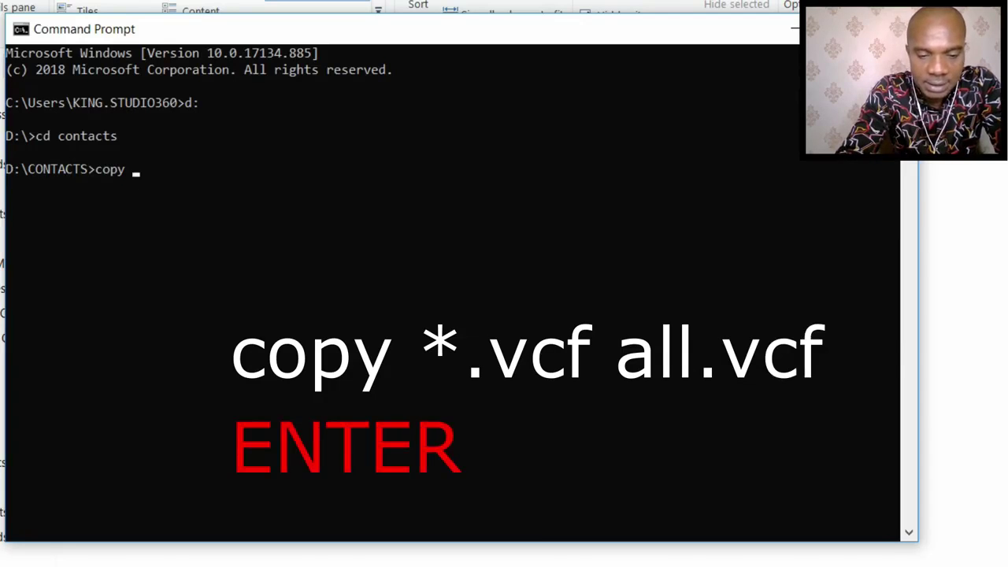
{"action": "type", "text": " *"}
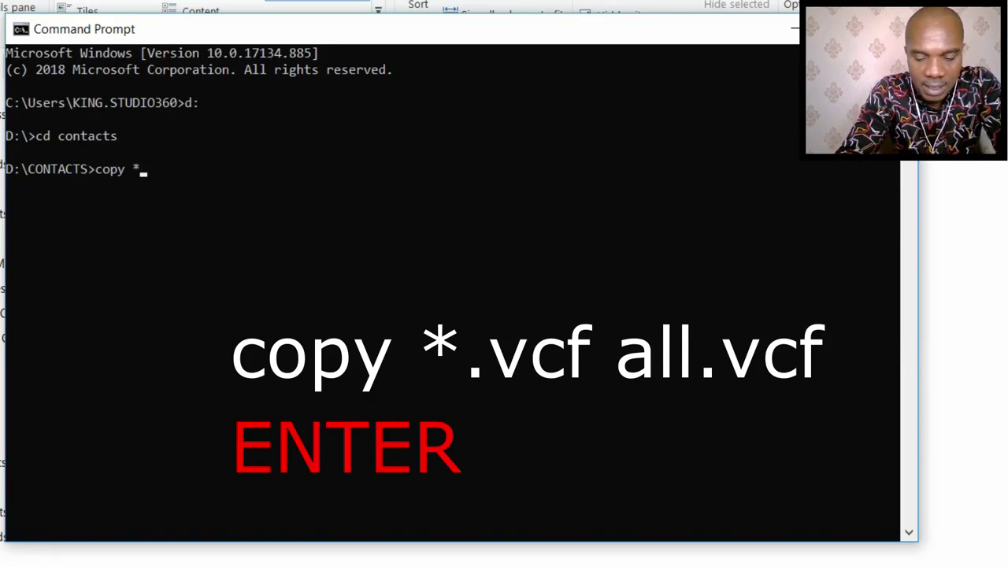
{"action": "type", "text": "."}
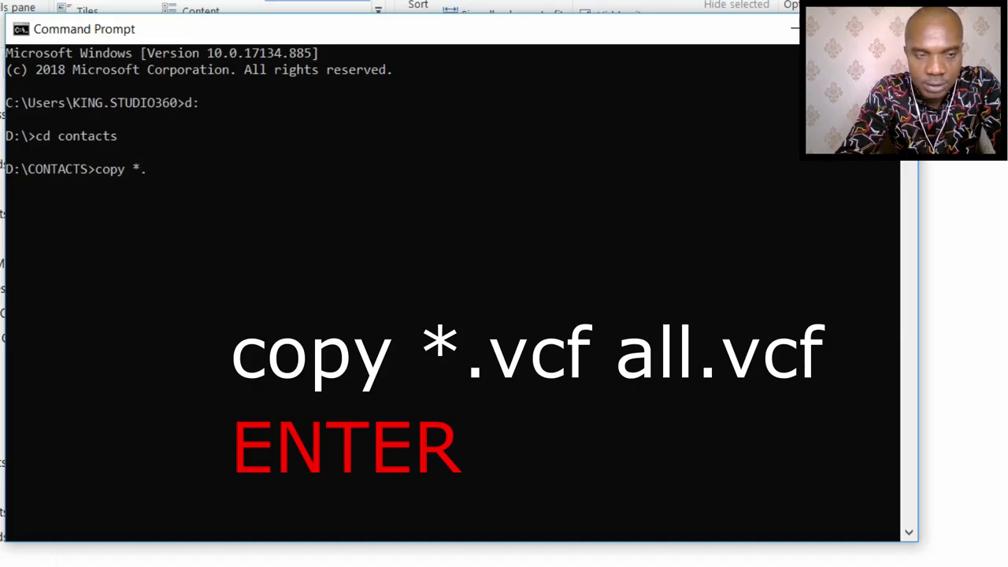
{"action": "type", "text": "vcf"}
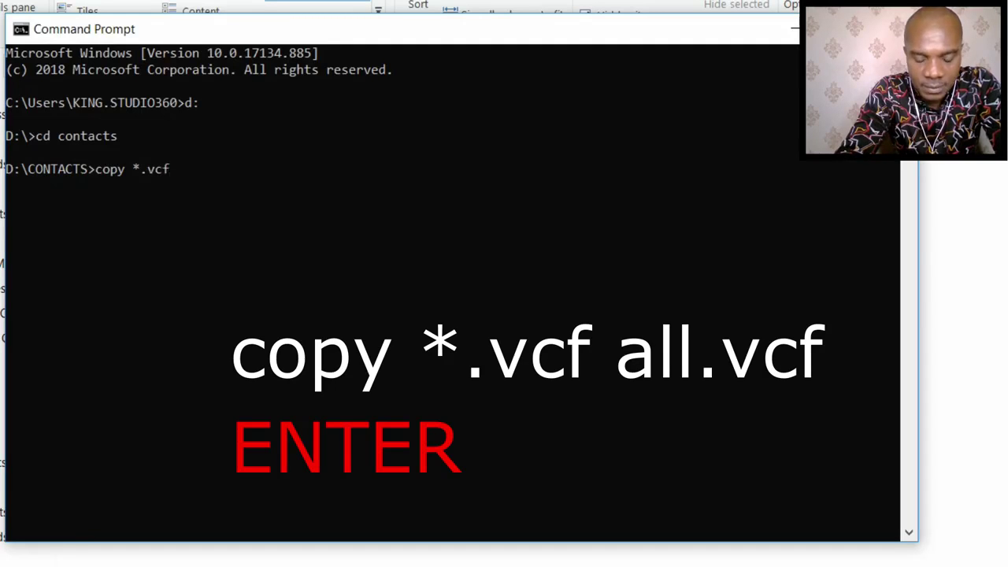
{"action": "type", "text": " all"}
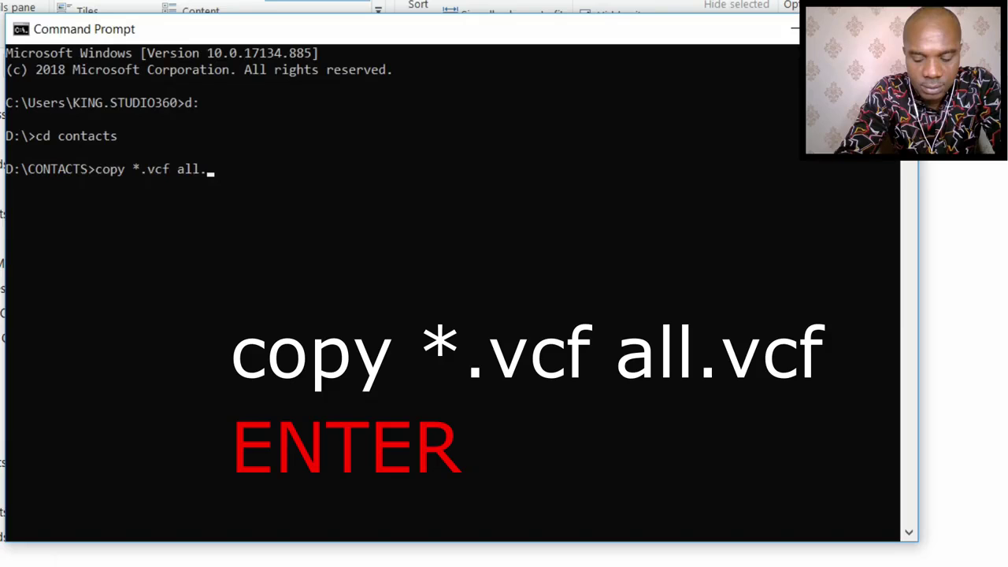
{"action": "type", "text": ".vcf"}
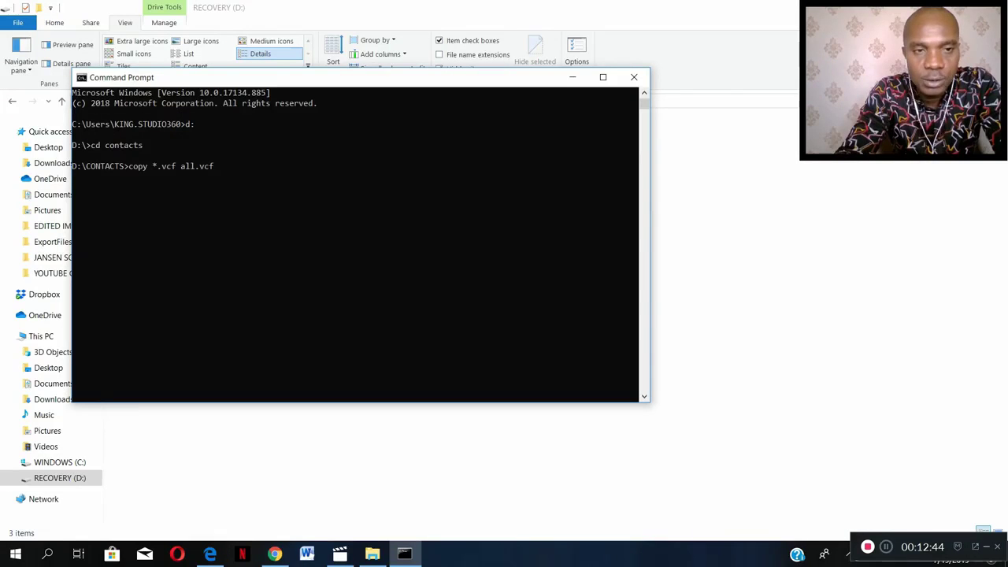
{"action": "key", "text": "Return"}
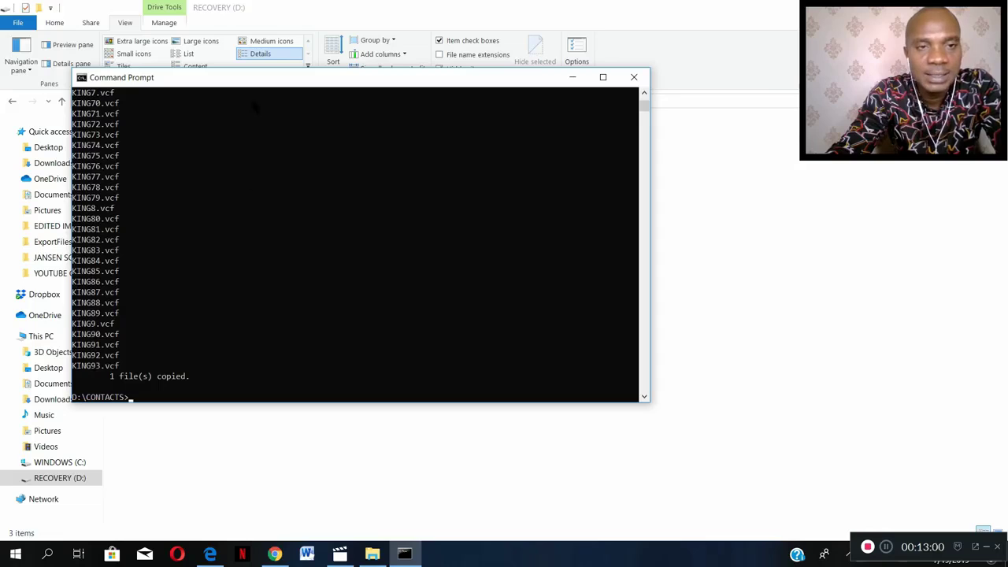
- Move Command Prompt aside, open the CONTACTS folder on RECOVERY (D:) in File Explorer and select the merged "all" vCard file
{"action": "left_click_drag", "start_coordinate": [252, 78], "coordinate": [563, 134]}
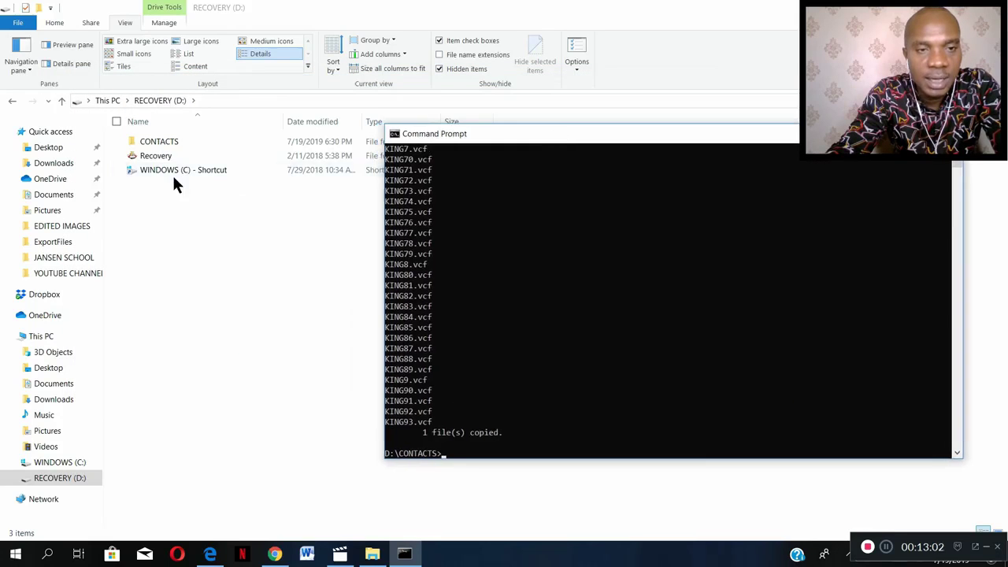
{"action": "double_click", "coordinate": [180, 142]}
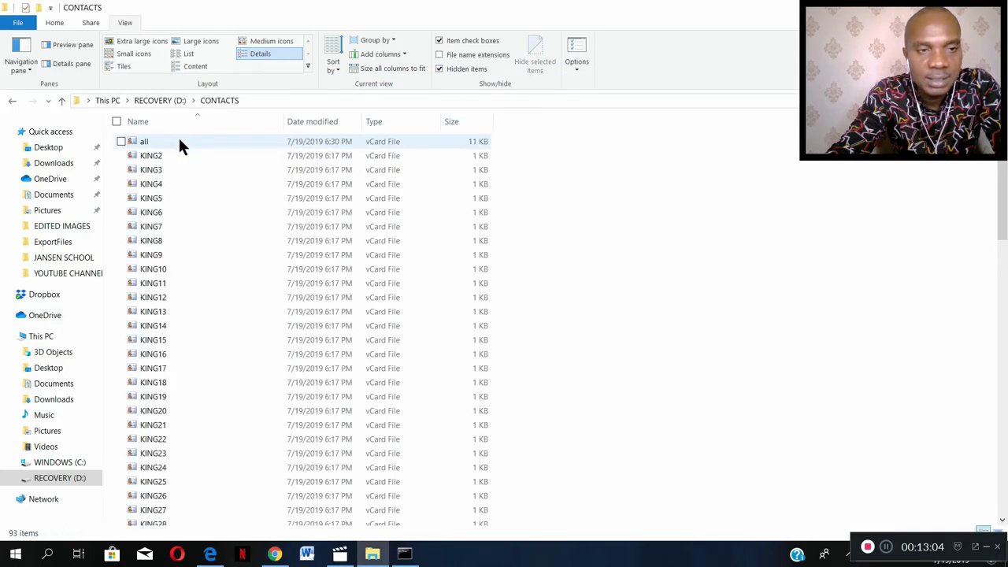
{"action": "left_click", "coordinate": [156, 142]}
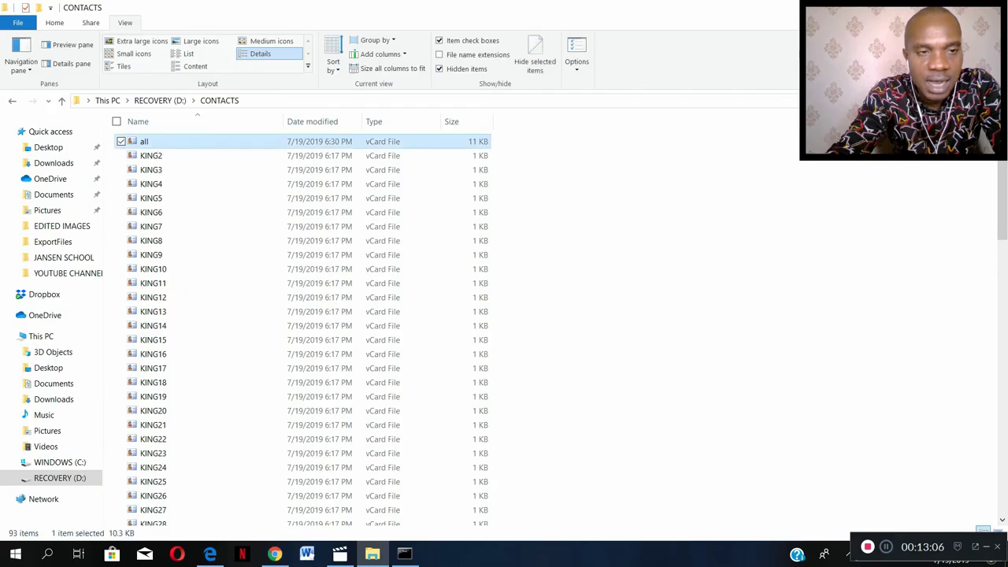
- Highlight the individual KING vCard files for comparison, reselect the "all" file and look at its available file actions
{"action": "left_click_drag", "start_coordinate": [519, 163], "coordinate": [417, 209]}
{"action": "left_click_drag", "start_coordinate": [518, 149], "coordinate": [349, 400]}
{"action": "scroll", "coordinate": [575, 258], "scroll_direction": "up", "scroll_amount": 15}
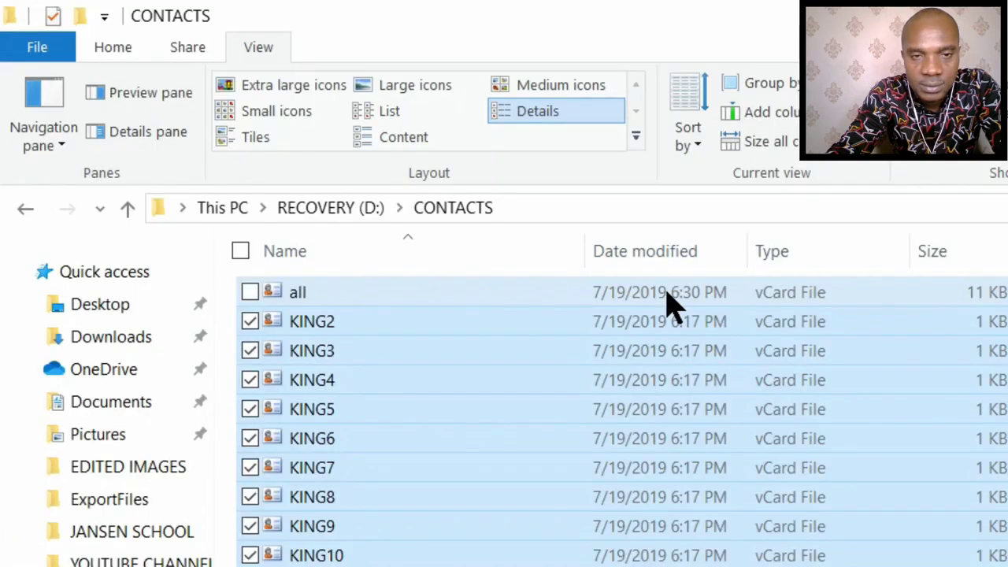
{"action": "left_click", "coordinate": [321, 142]}
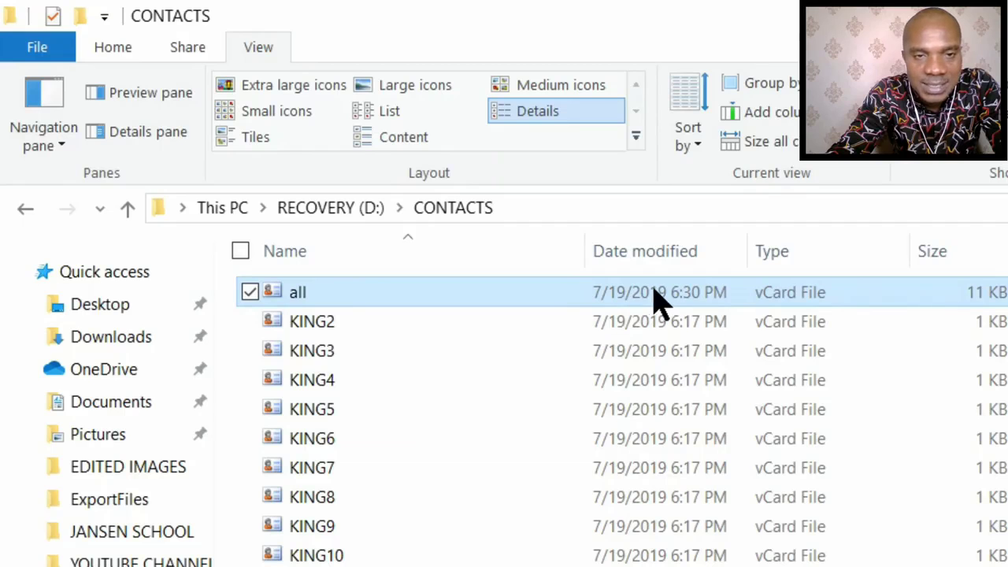
{"action": "right_click", "coordinate": [654, 288]}
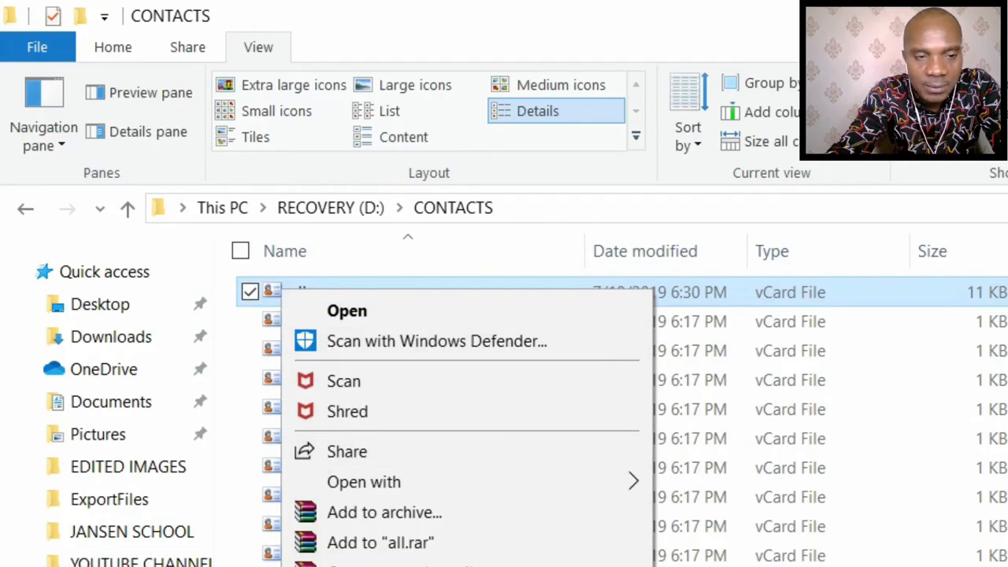
{"action": "key", "text": "Escape"}
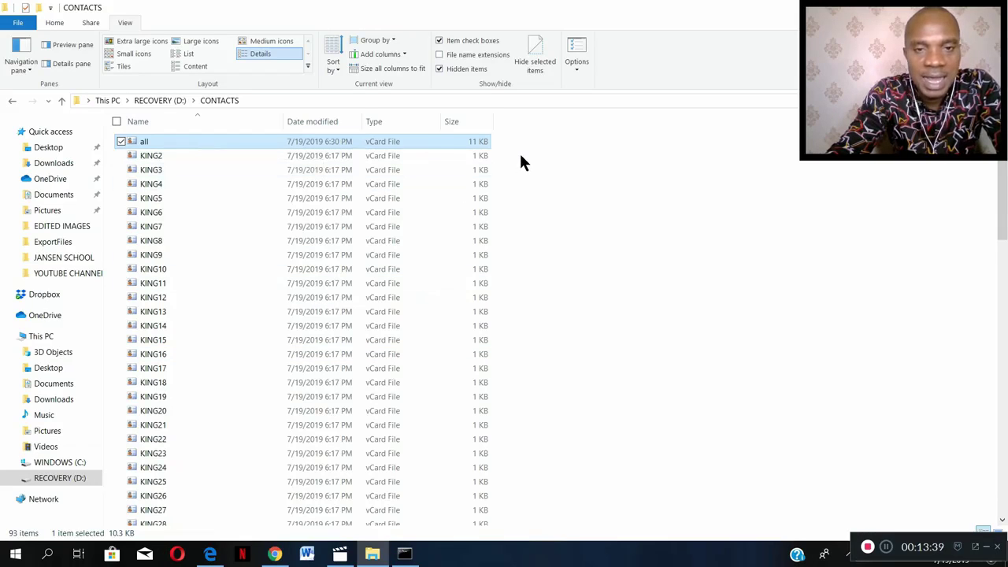
- Select every individual KING vCard file in the CONTACTS folder, leaving out the merged "all" file
{"action": "left_click_drag", "start_coordinate": [524, 155], "coordinate": [367, 525]}
{"action": "scroll", "coordinate": [570, 202], "scroll_direction": "up", "scroll_amount": 7}
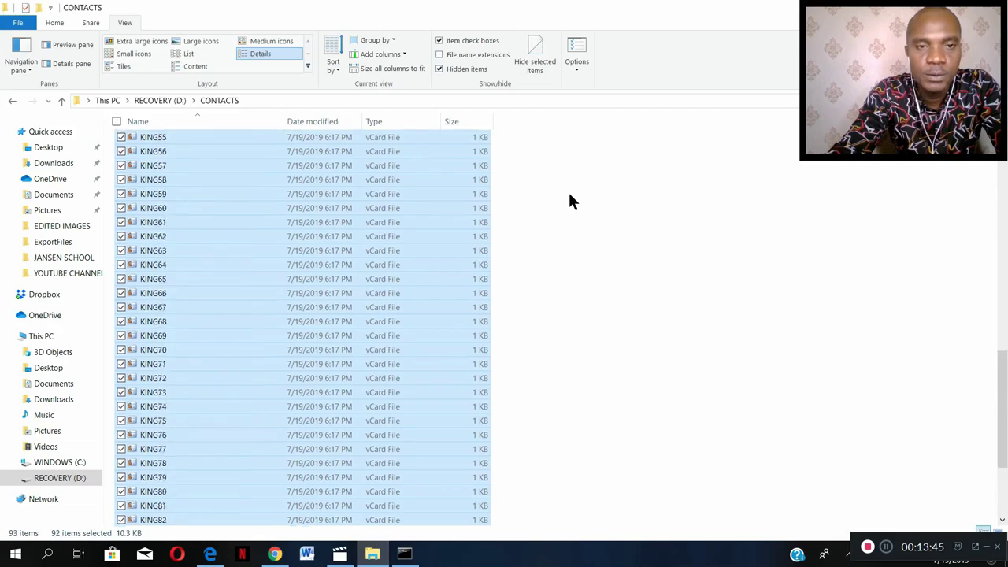
{"action": "scroll", "coordinate": [570, 195], "scroll_direction": "up", "scroll_amount": 15}
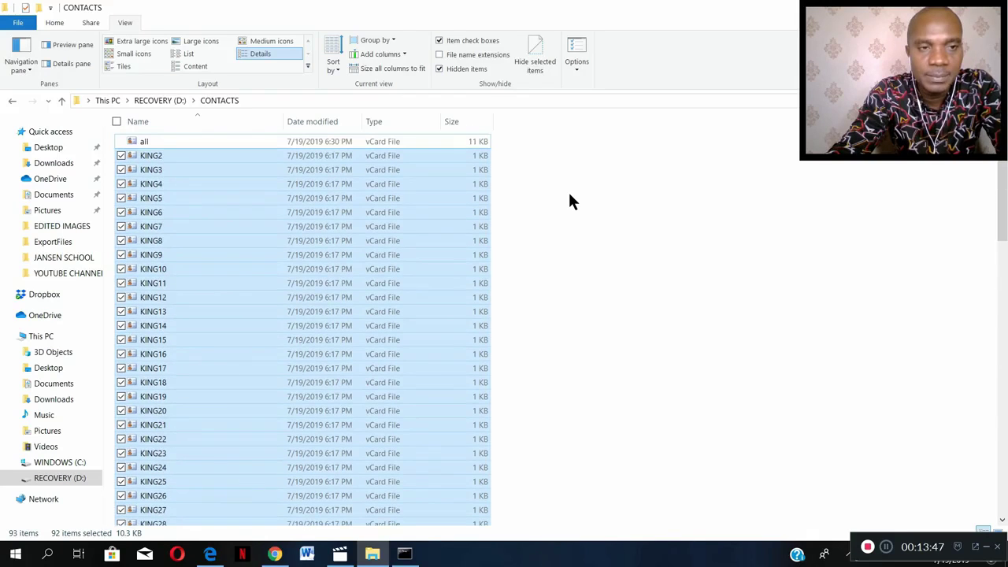